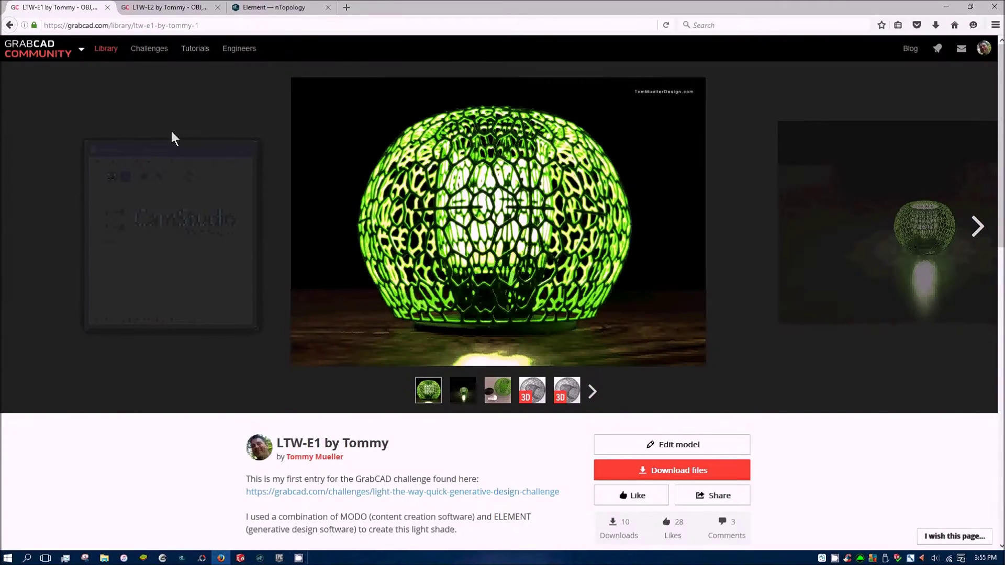
# Look through the gallery images of the LTW-E1 and LTW-E2 light shade entries on GrabCAD
pyautogui.click(977, 226)
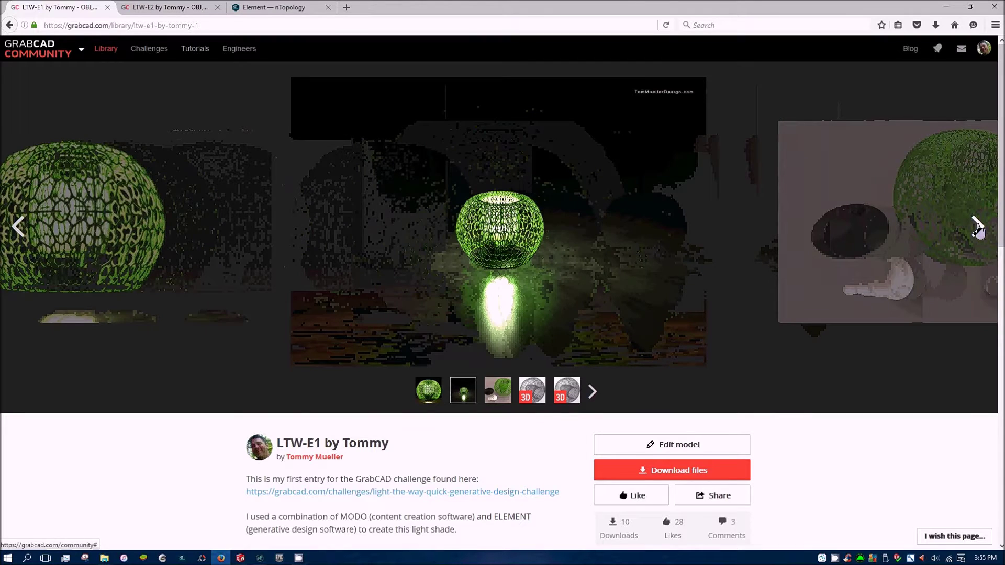
pyautogui.click(977, 226)
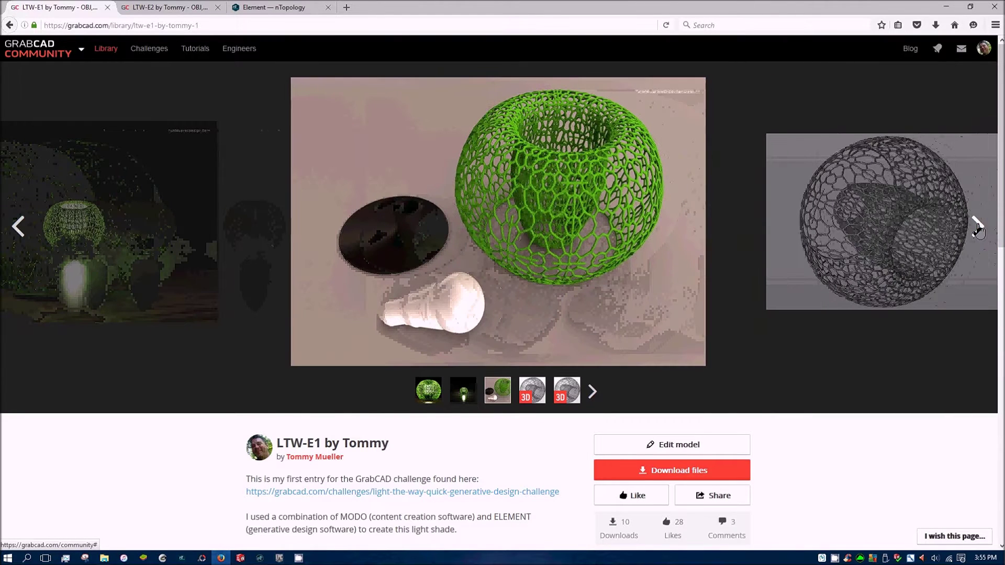
pyautogui.click(161, 8)
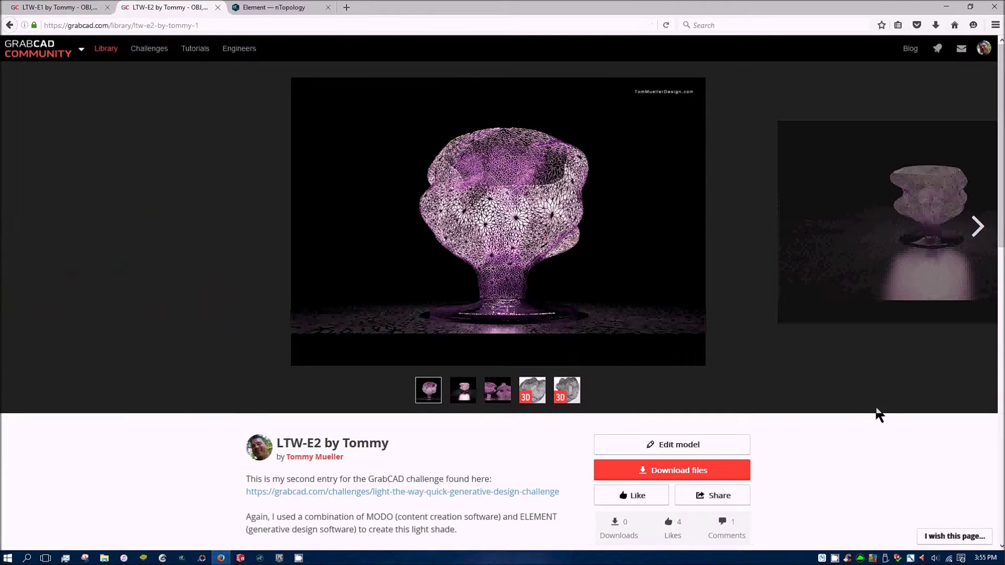
pyautogui.click(977, 226)
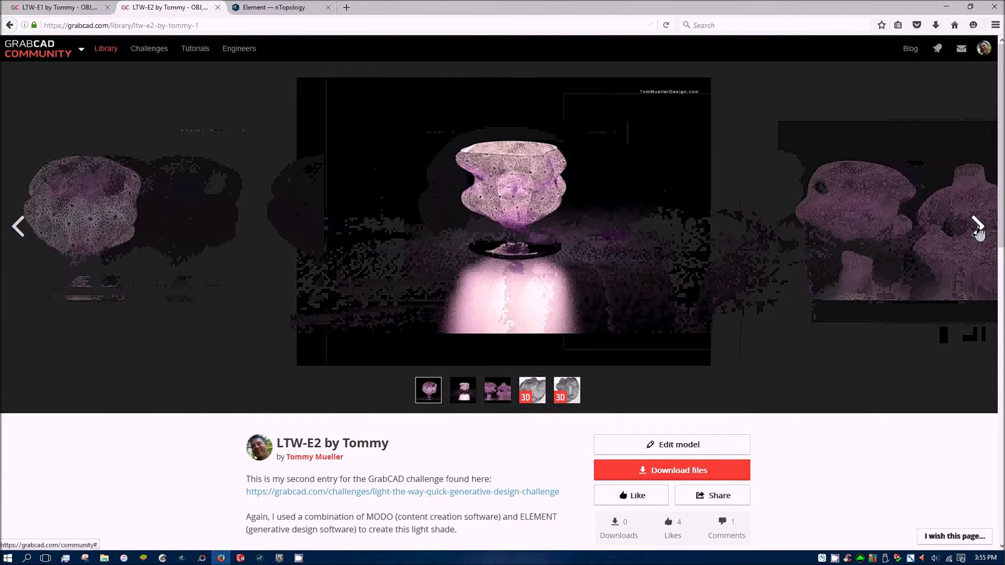
pyautogui.click(977, 227)
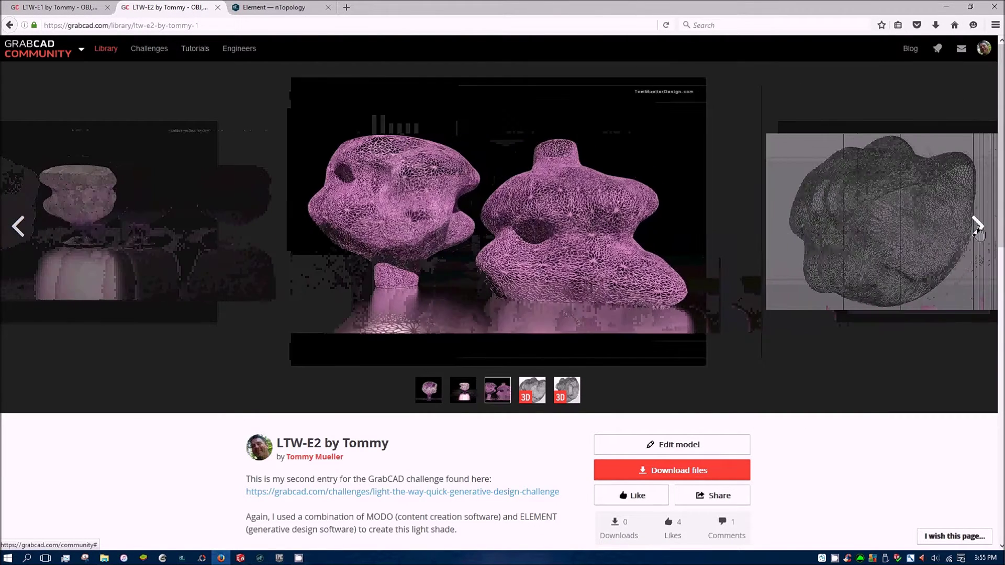
# Review the nTopology Element product page down to the download terms of Element Free
pyautogui.click(283, 7)
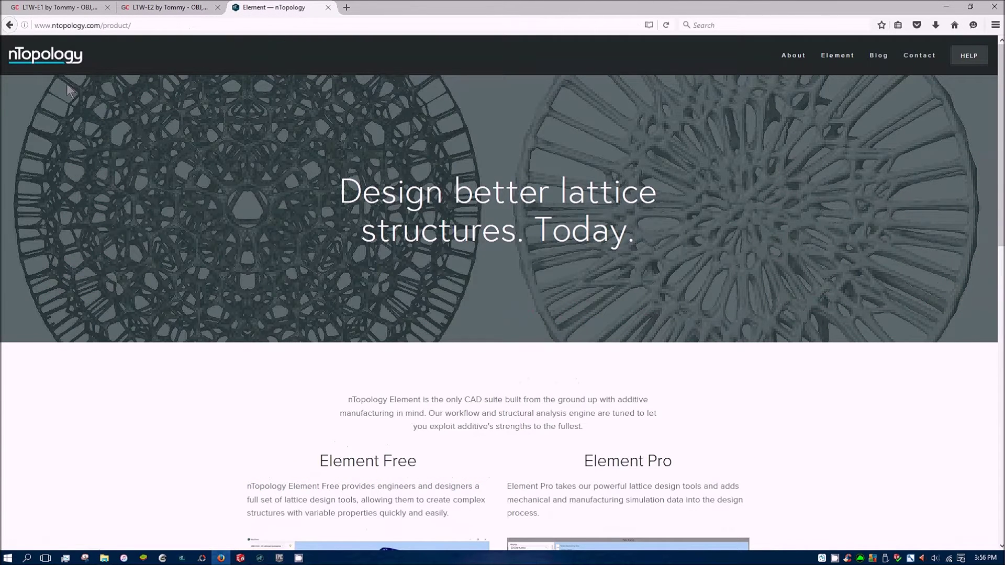
pyautogui.middleClick(43, 343)
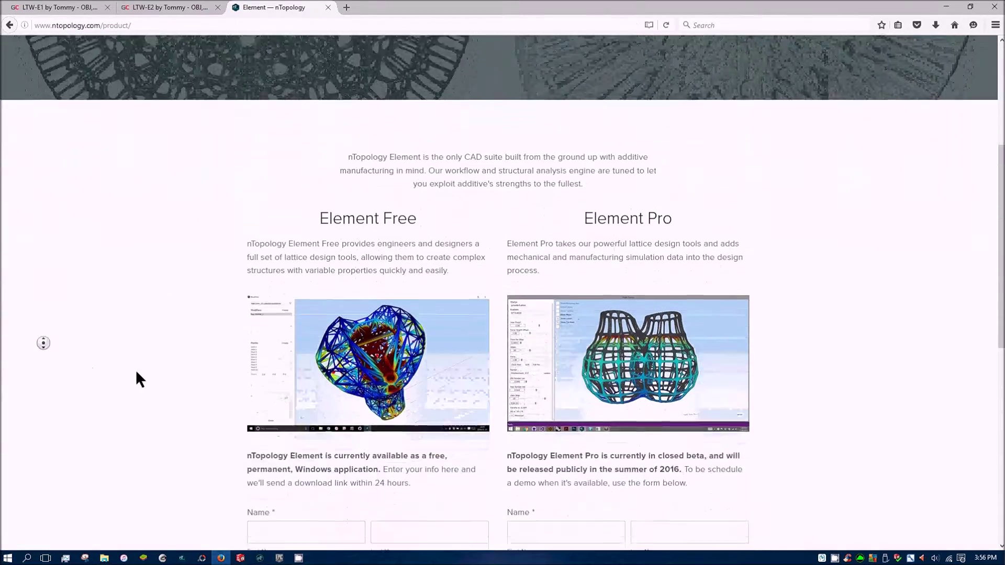
pyautogui.middleClick(133, 367)
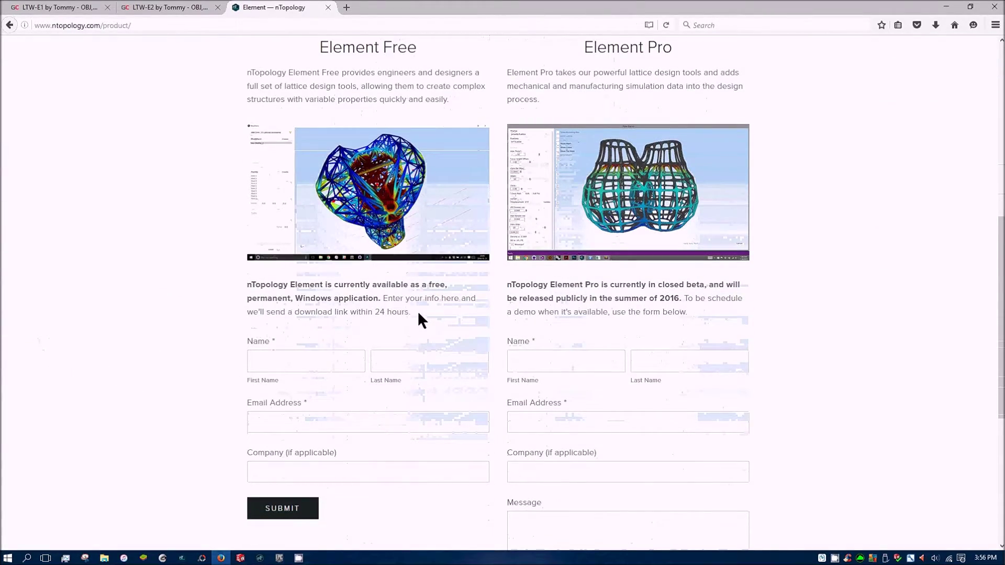
pyautogui.moveTo(413, 312); pyautogui.dragTo(376, 310)
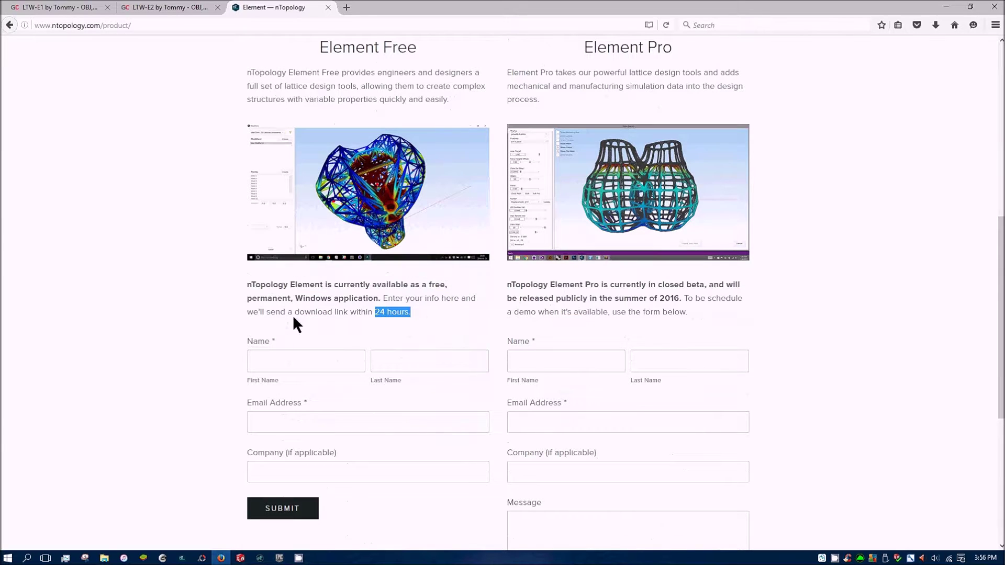
pyautogui.click(172, 285)
# Switch to MODO and examine the mushroom mesh's polygons from several angles
pyautogui.click(261, 559)
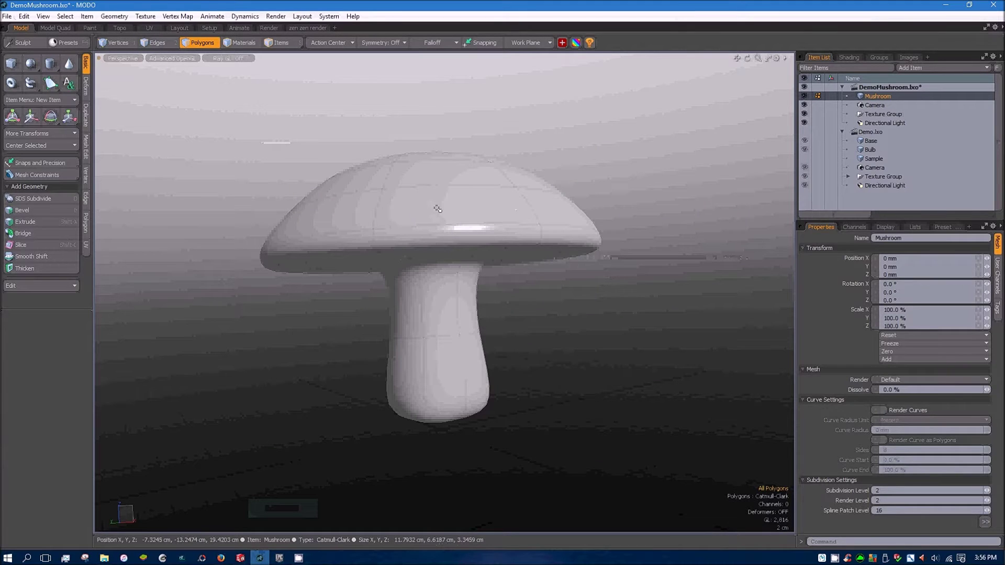
pyautogui.doubleClick(449, 225)
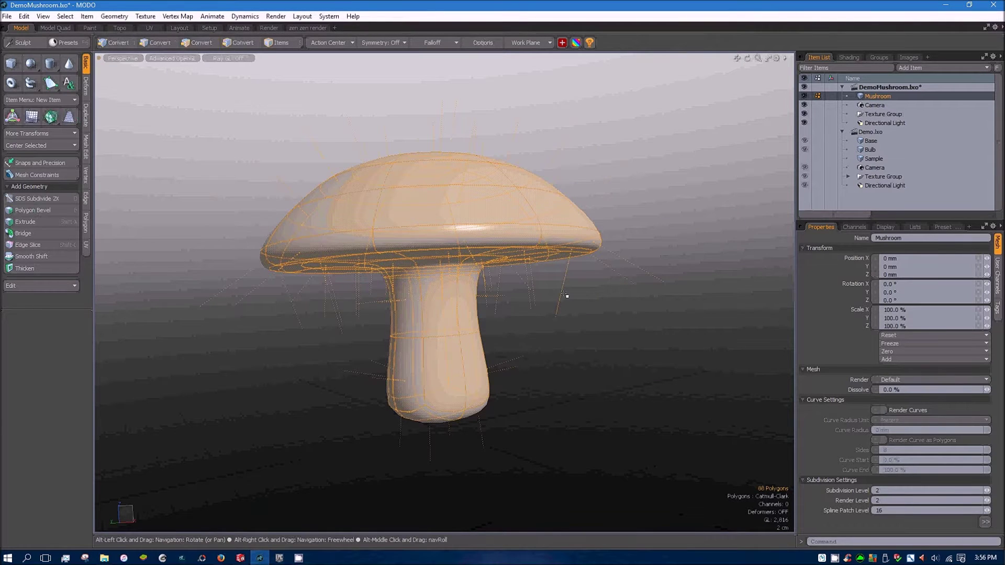
pyautogui.keyDown('alt'); pyautogui.moveTo(565, 293); pyautogui.dragTo(559, 361); pyautogui.keyUp('alt')
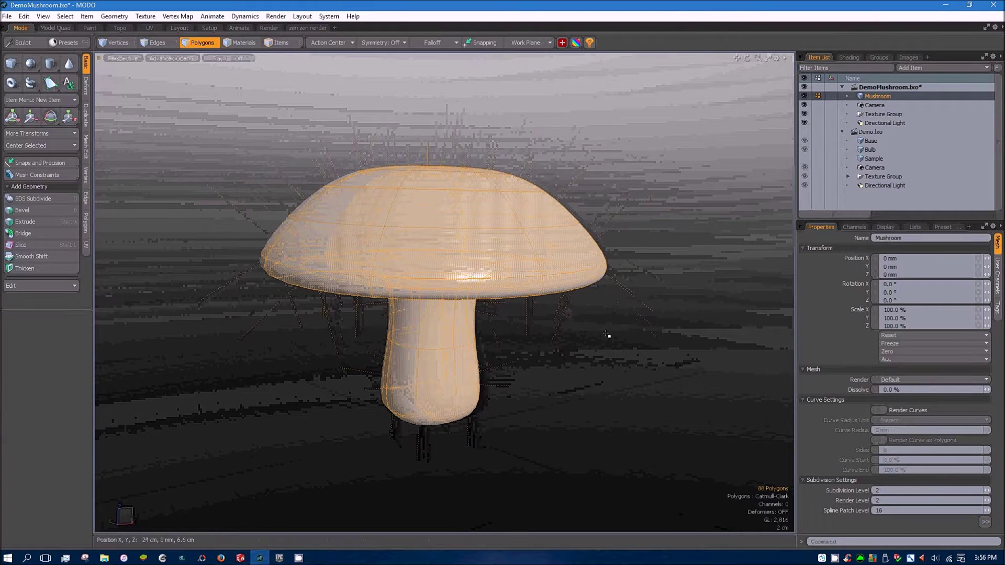
pyautogui.click(623, 328)
pyautogui.keyDown('alt'); pyautogui.moveTo(580, 349); pyautogui.dragTo(579, 259); pyautogui.keyUp('alt')
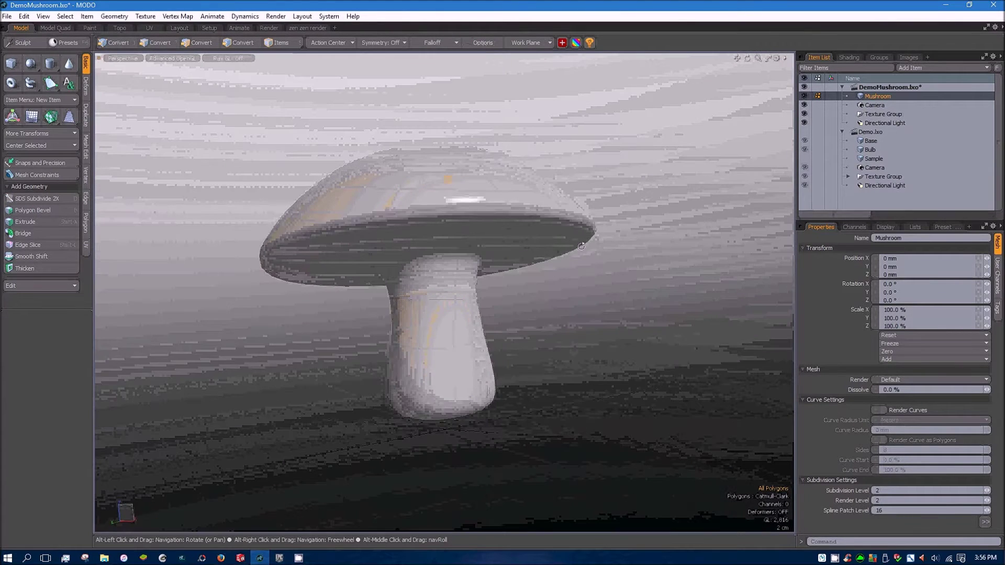
# Switch to SolidWorks and inspect the revolved solid body of the LightTheWayDemo part
pyautogui.click(240, 559)
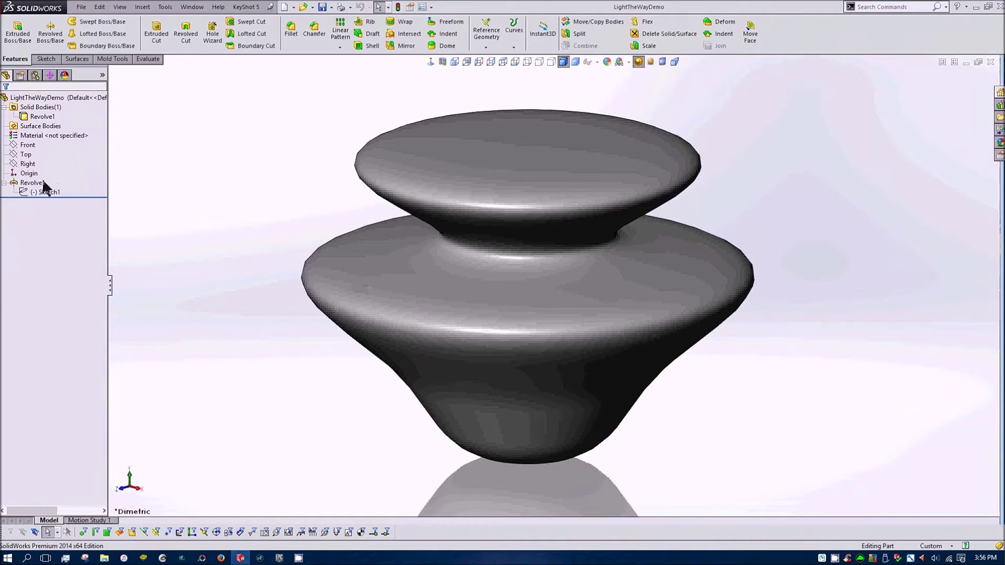
pyautogui.click(40, 116)
pyautogui.moveTo(140, 189); pyautogui.dragTo(254, 303, button='middle')
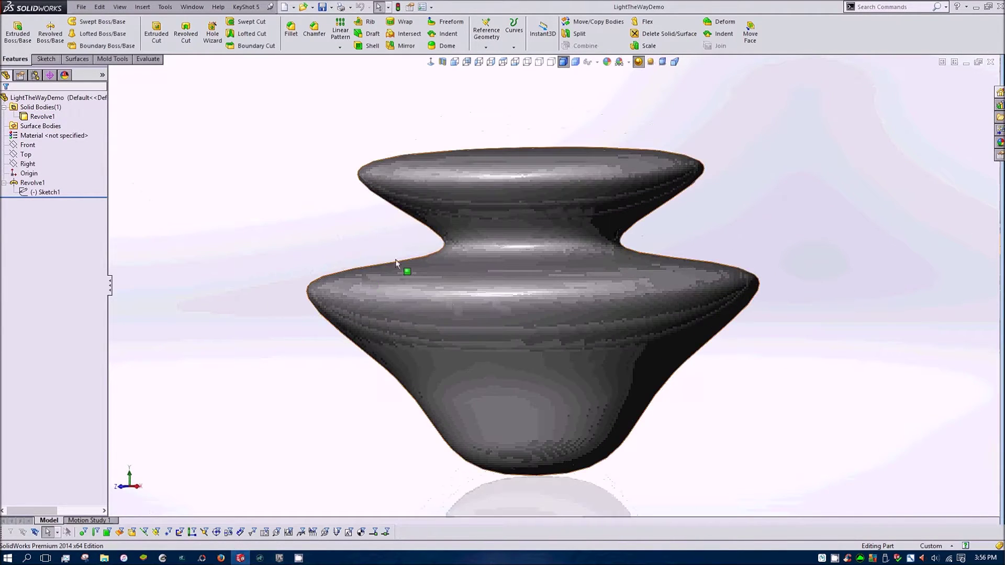
# Export the part as the STL file LightTheWayDemo in the Demo folder, using coarse ASCII output in millimeters
pyautogui.click(81, 7)
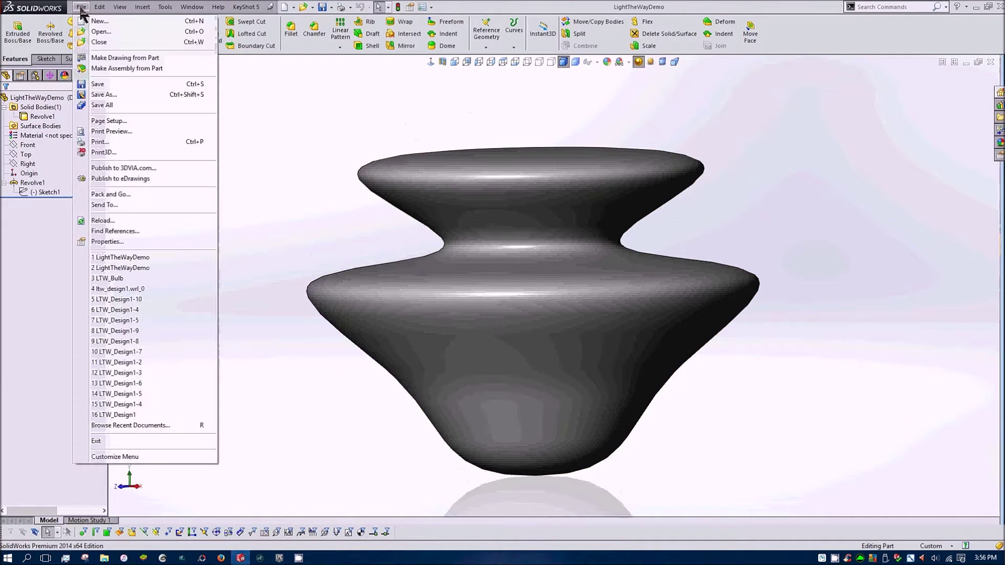
pyautogui.click(105, 99)
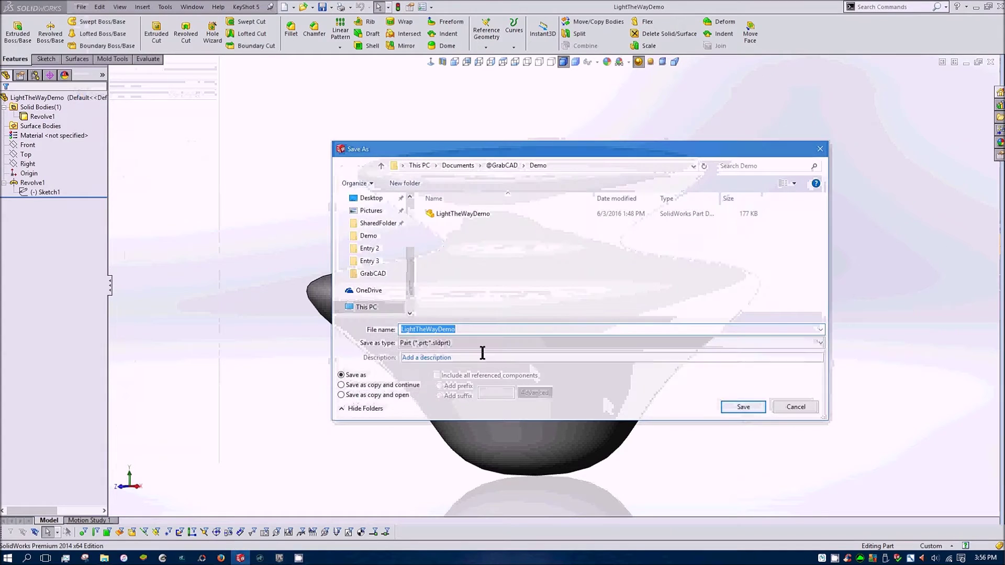
pyautogui.click(450, 343)
pyautogui.click(417, 207)
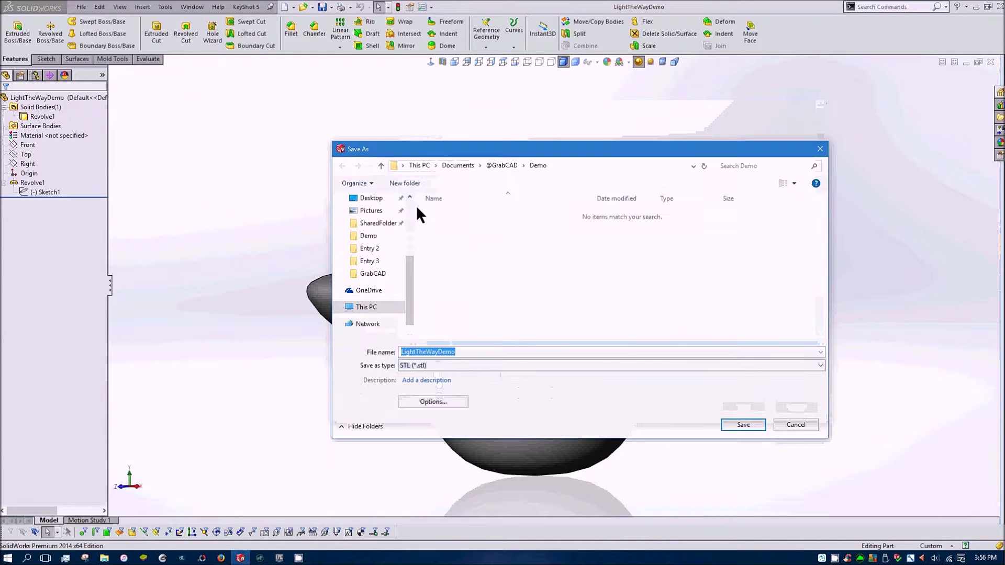
pyautogui.click(433, 401)
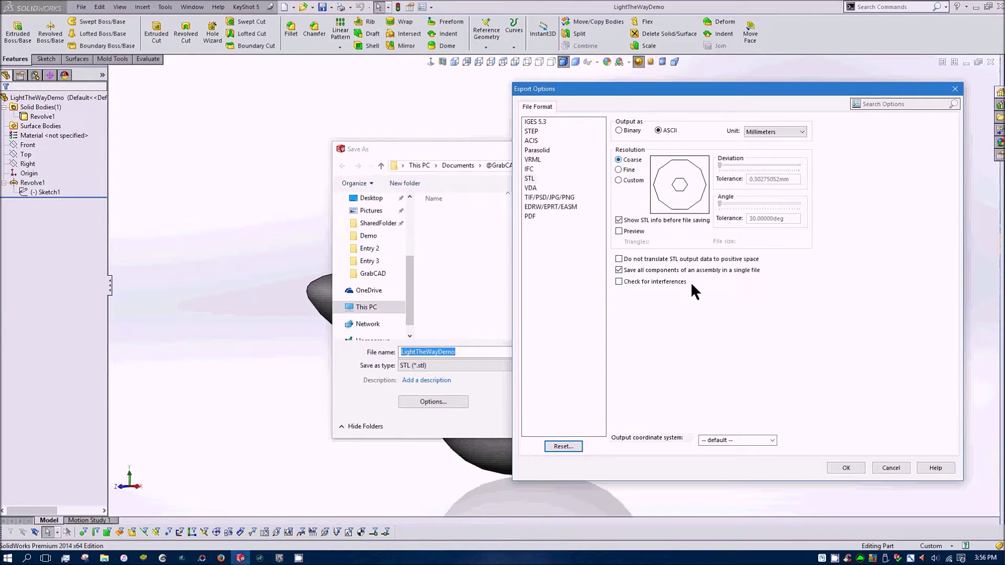
pyautogui.click(846, 467)
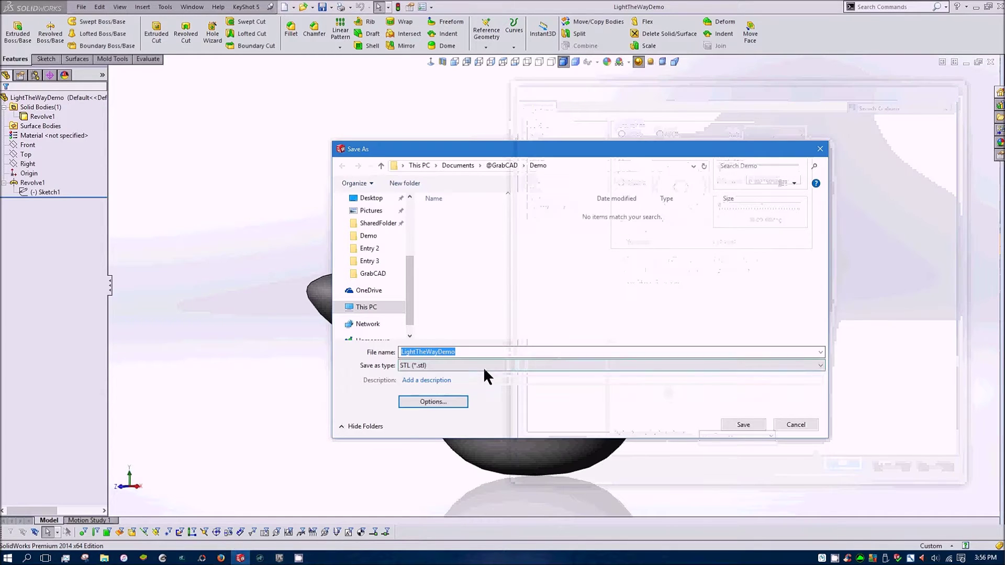
pyautogui.click(749, 424)
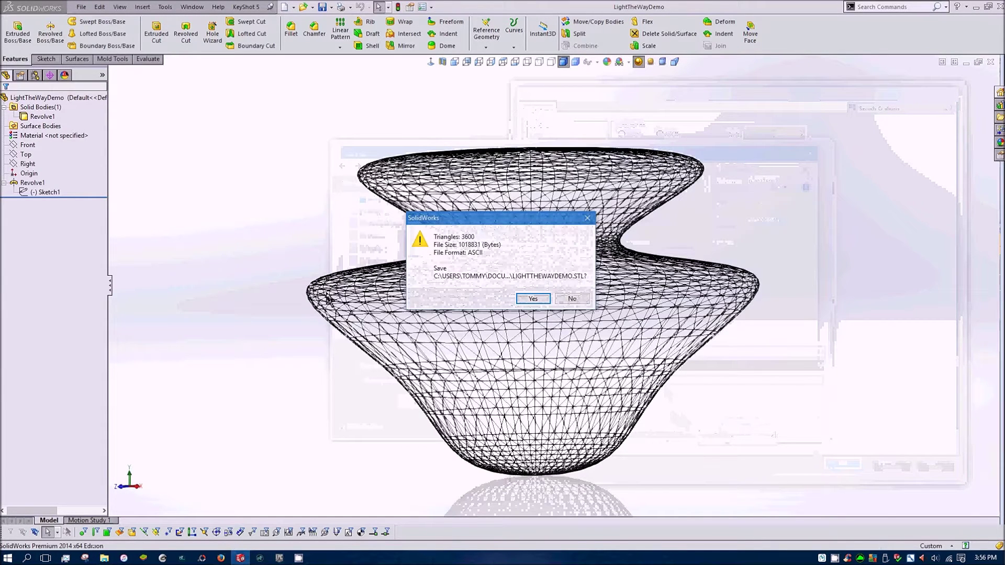
pyautogui.moveTo(458, 225); pyautogui.dragTo(795, 159)
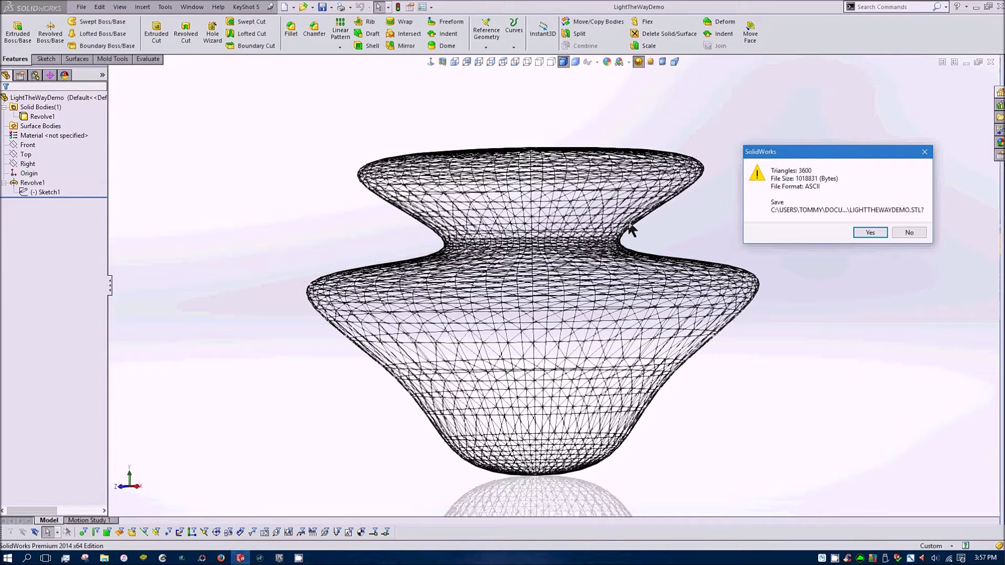
pyautogui.click(869, 232)
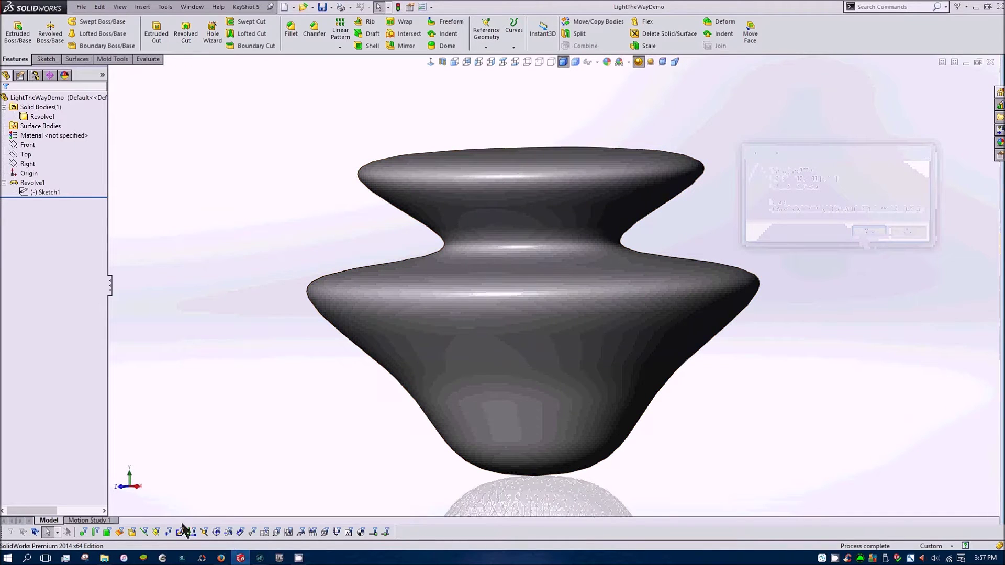
# Switch to Element and import the mesh LightTheWayDemo.STL from the Demo folder
pyautogui.click(183, 558)
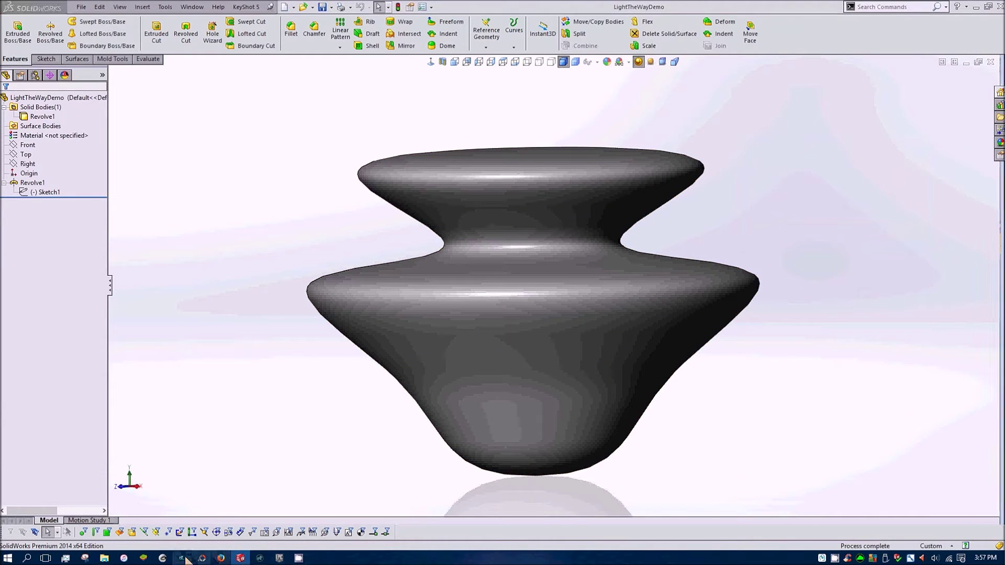
pyautogui.click(493, 292)
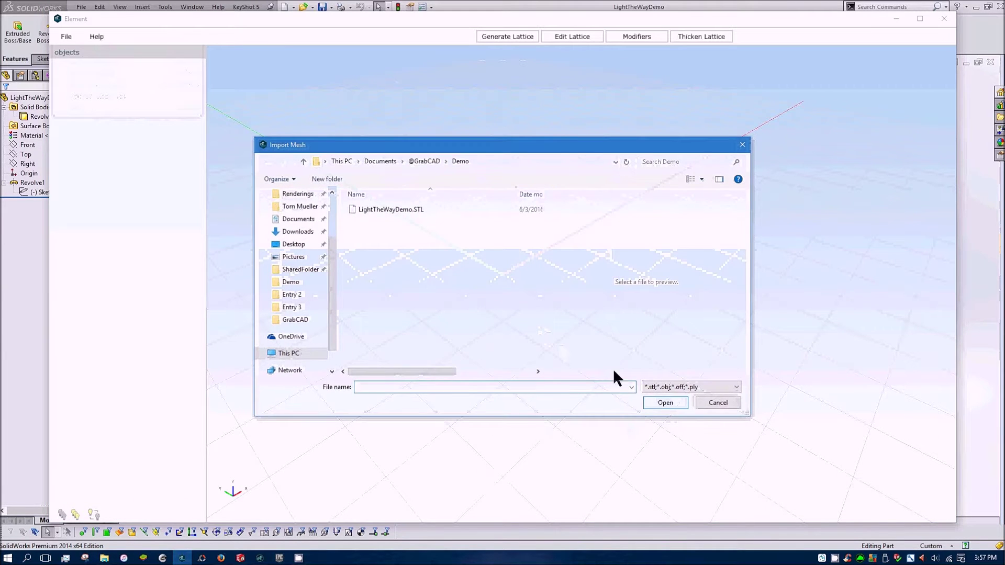
pyautogui.click(380, 210)
pyautogui.click(656, 407)
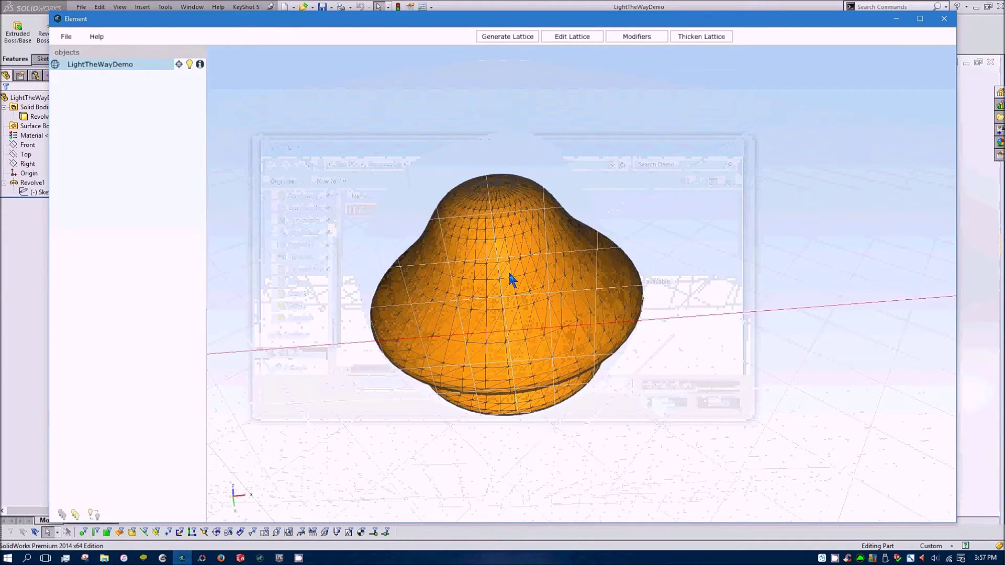
pyautogui.moveTo(477, 276)
pyautogui.mouseDown(button='middle')
pyautogui.moveTo(496, 283)
pyautogui.moveTo(478, 281)
pyautogui.mouseUp(button='middle')
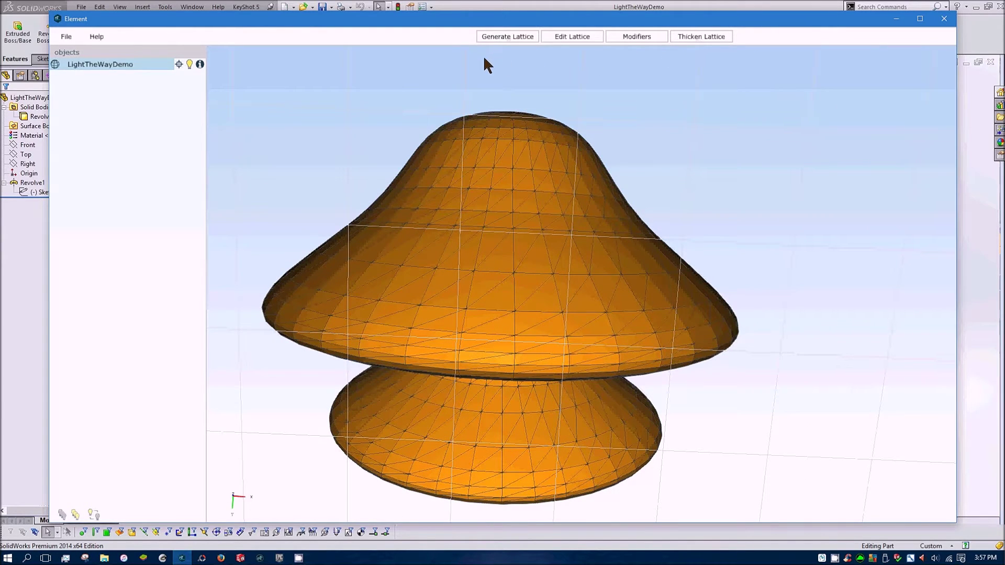
# Start a new lattice generation with LightTheWayDemo as its source mesh
pyautogui.click(497, 36)
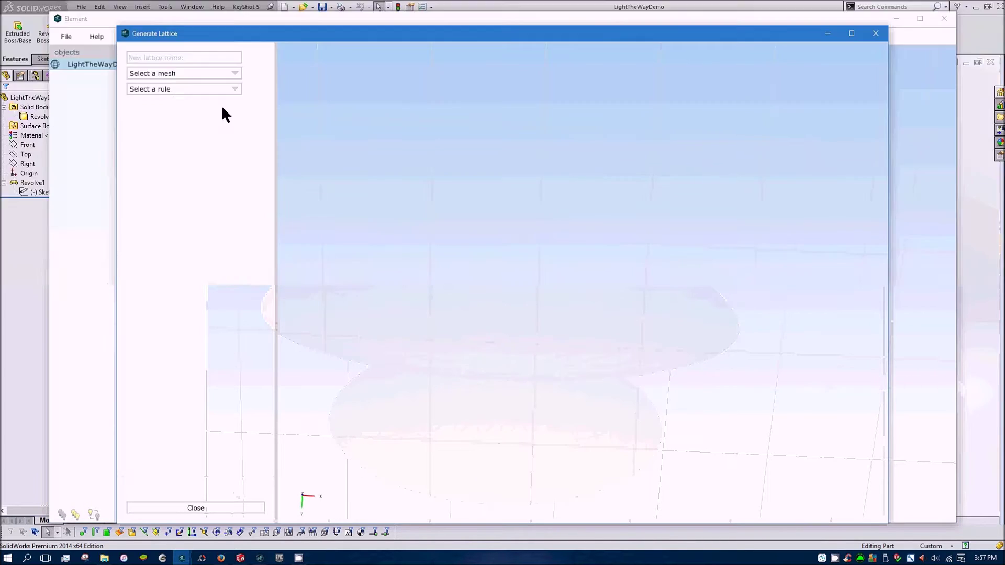
pyautogui.click(172, 73)
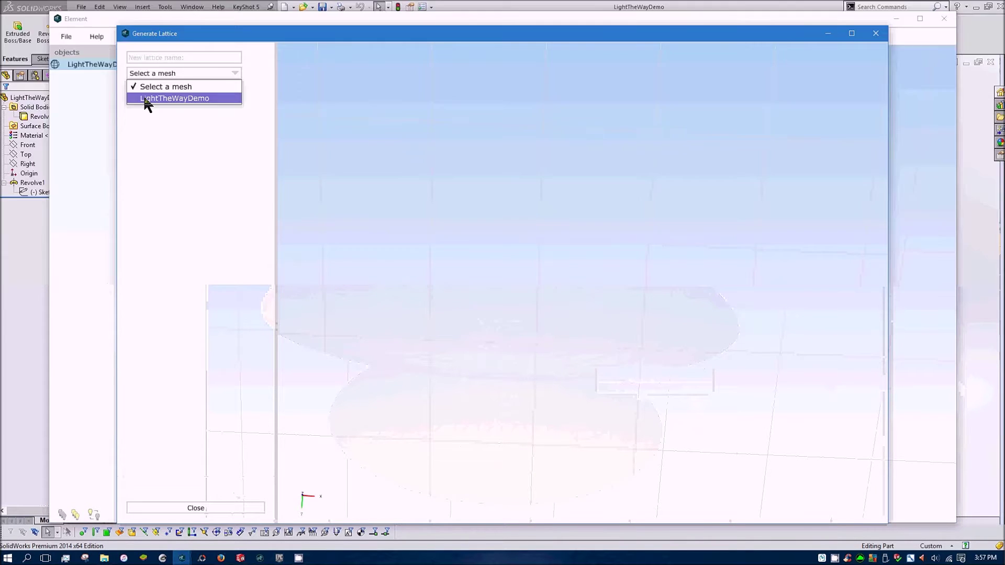
pyautogui.click(135, 99)
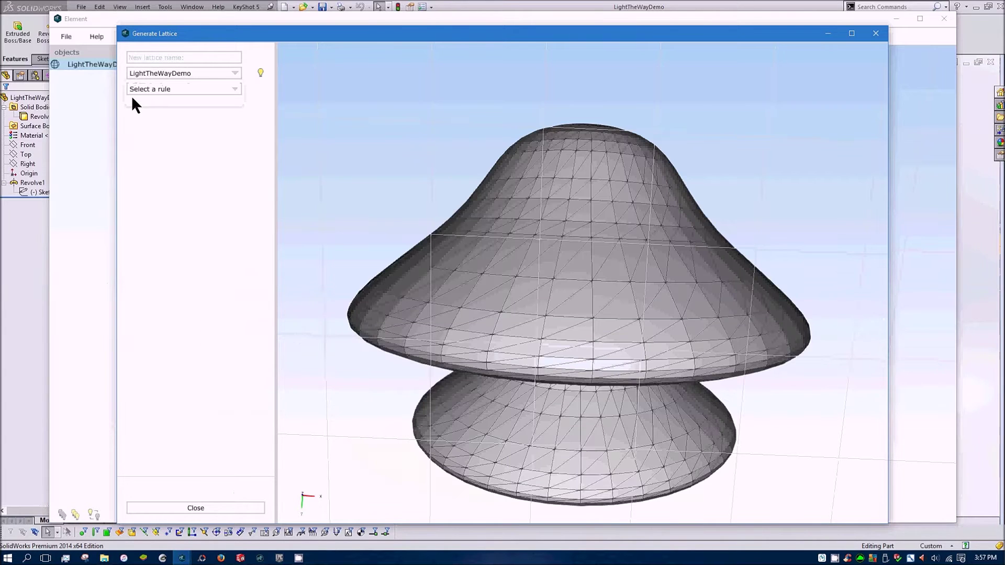
# Generate the lattice with the Surface vertex-centroid rule and inspect it on the mesh
pyautogui.click(162, 90)
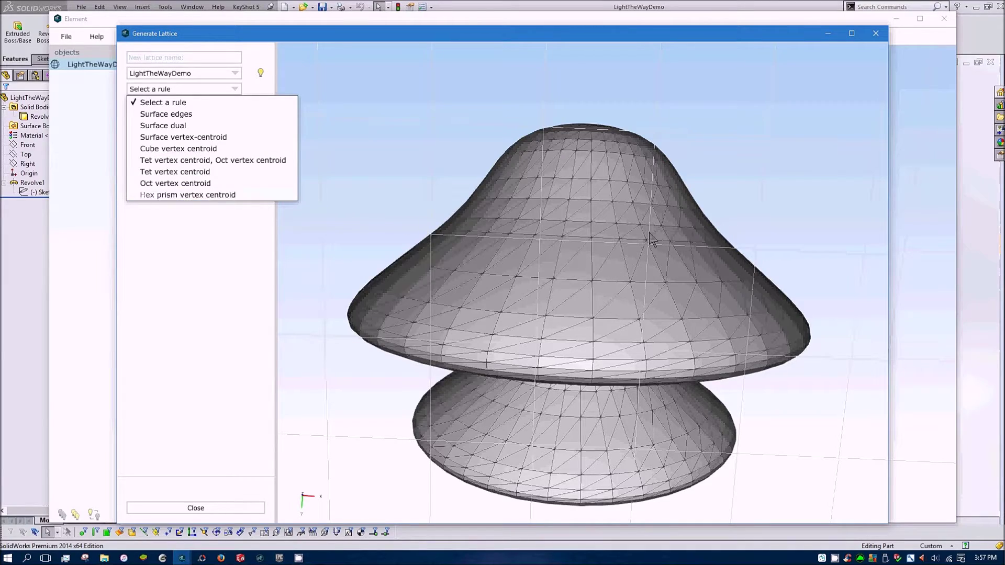
pyautogui.moveTo(604, 322); pyautogui.dragTo(390, 425)
pyautogui.click(158, 89)
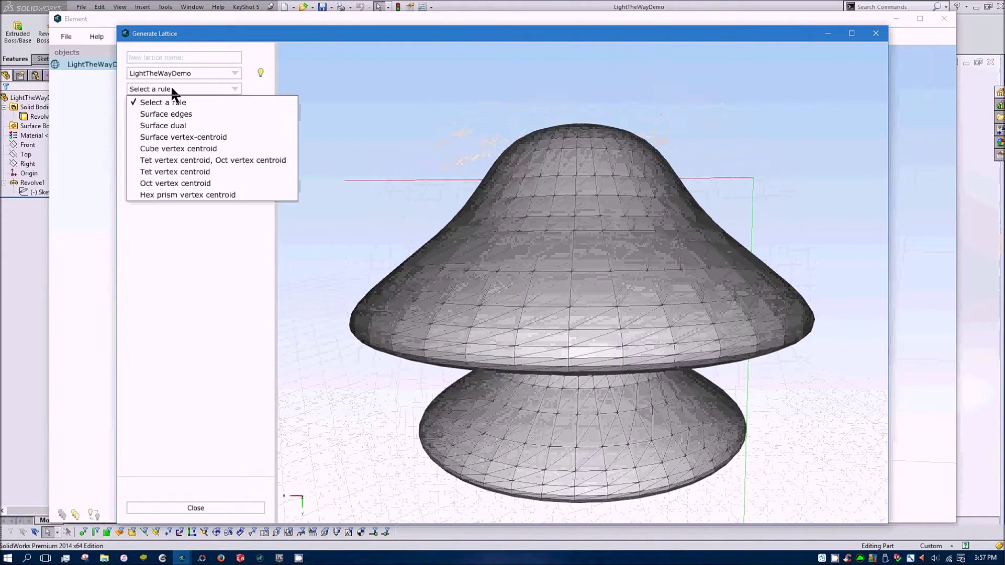
pyautogui.click(158, 138)
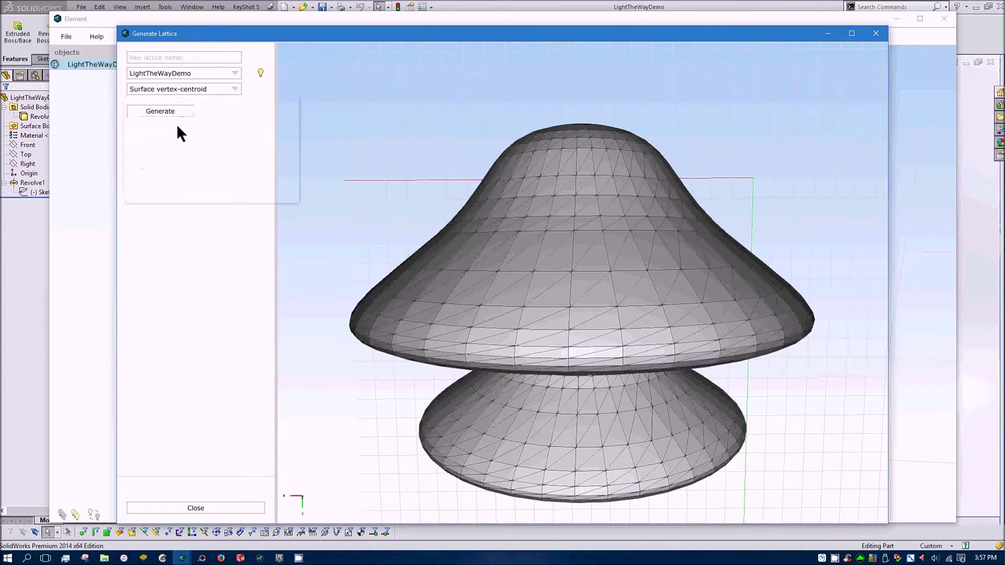
pyautogui.click(163, 111)
pyautogui.moveTo(347, 273); pyautogui.dragTo(388, 247, button='middle')
pyautogui.moveTo(389, 247); pyautogui.dragTo(409, 240, button='right')
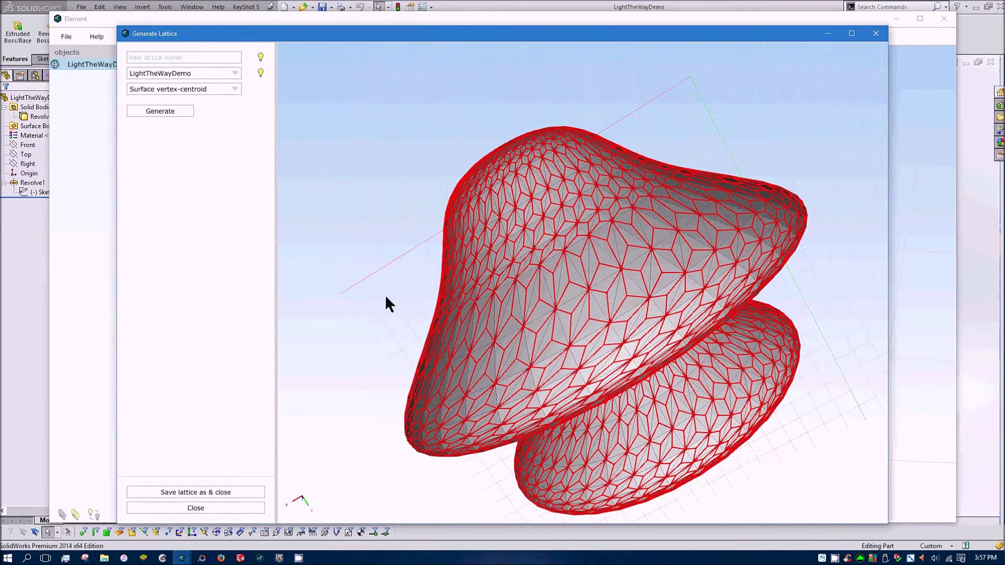
# Save the generated lattice as Surface vertex-centroid_lattice and close the lattice generation
pyautogui.moveTo(385, 294); pyautogui.dragTo(754, 322, button='right')
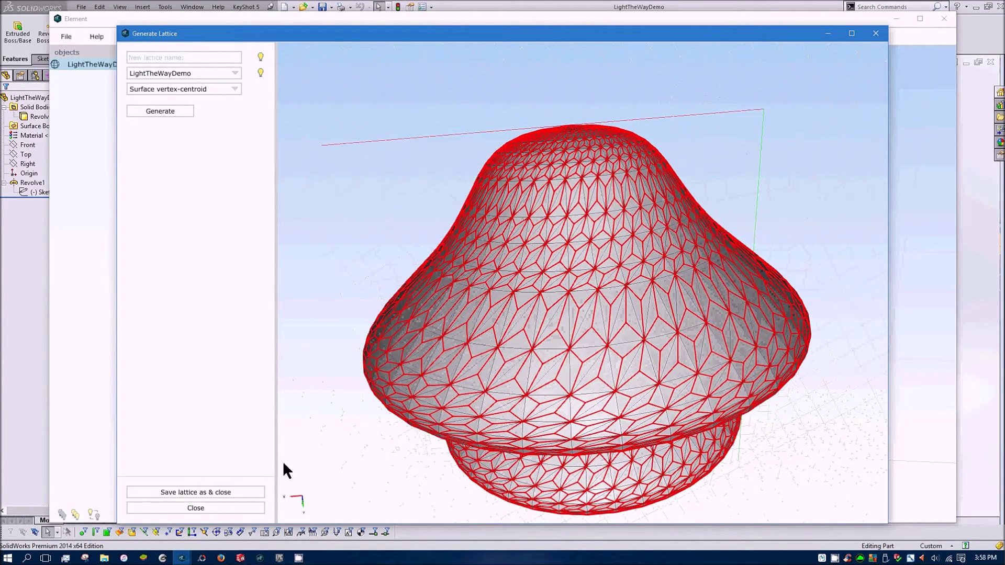
pyautogui.click(206, 492)
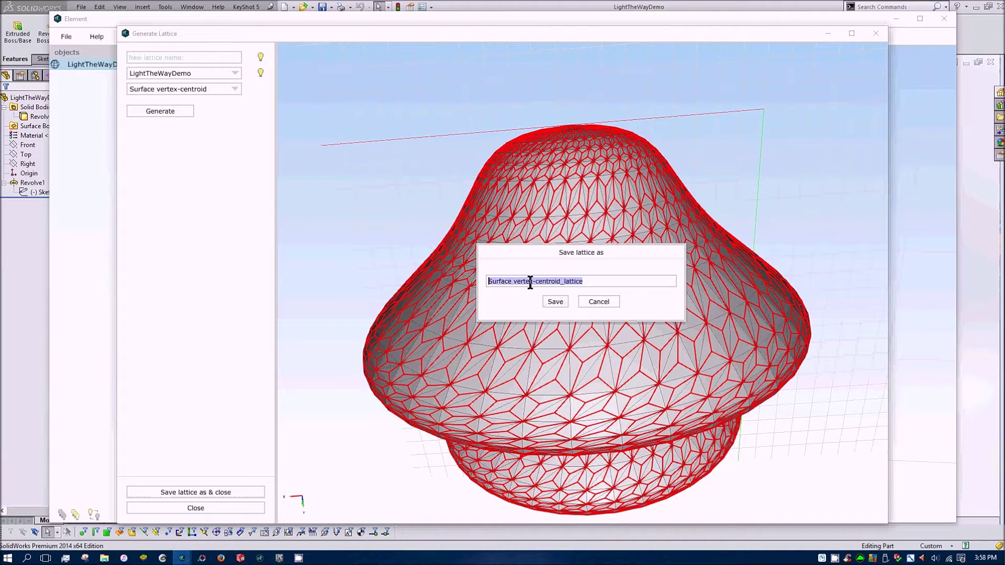
pyautogui.click(586, 283)
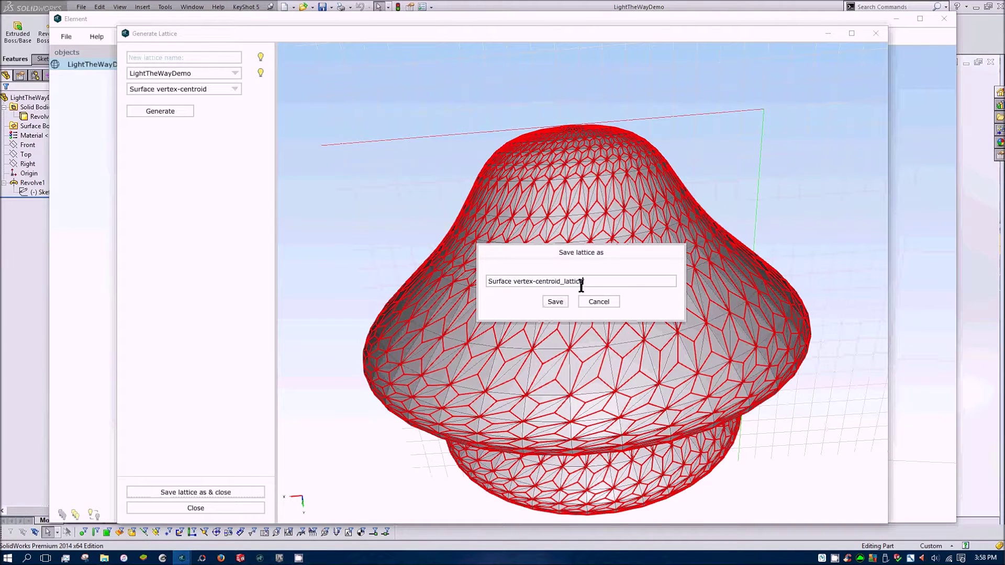
pyautogui.click(556, 302)
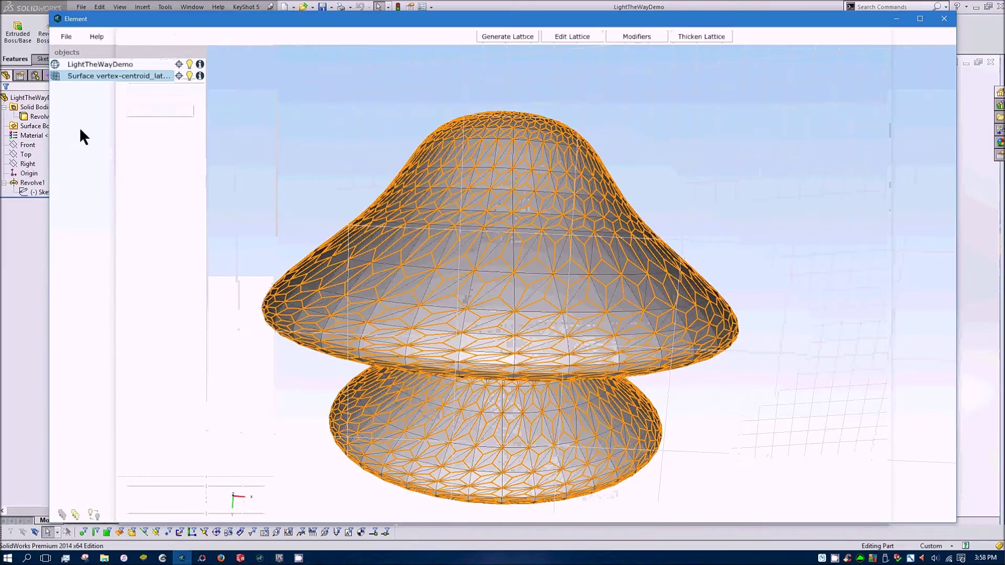
# Hide the LightTheWayDemo source mesh and inspect the bare lattice from several angles
pyautogui.click(189, 65)
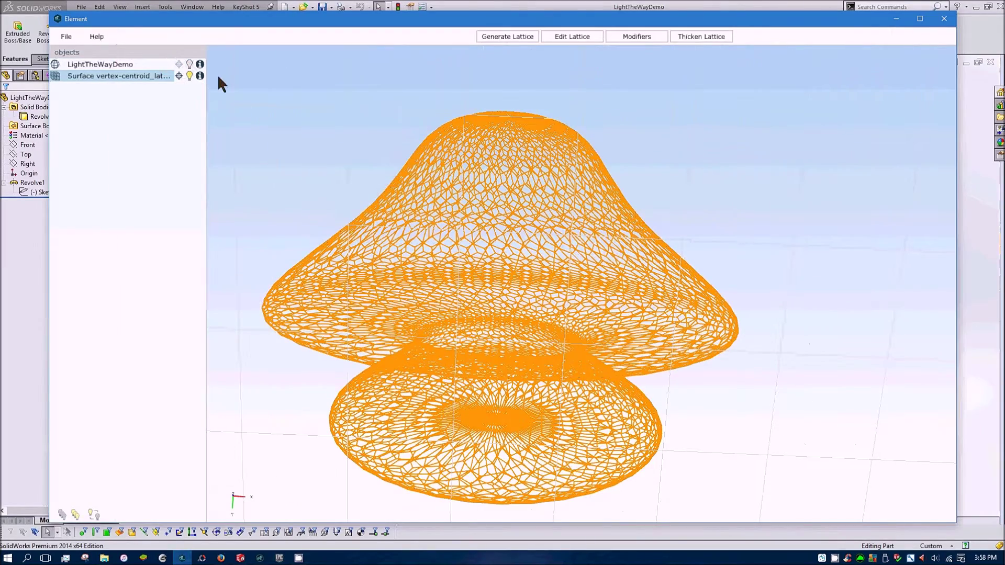
pyautogui.moveTo(321, 167); pyautogui.dragTo(324, 146, button='middle')
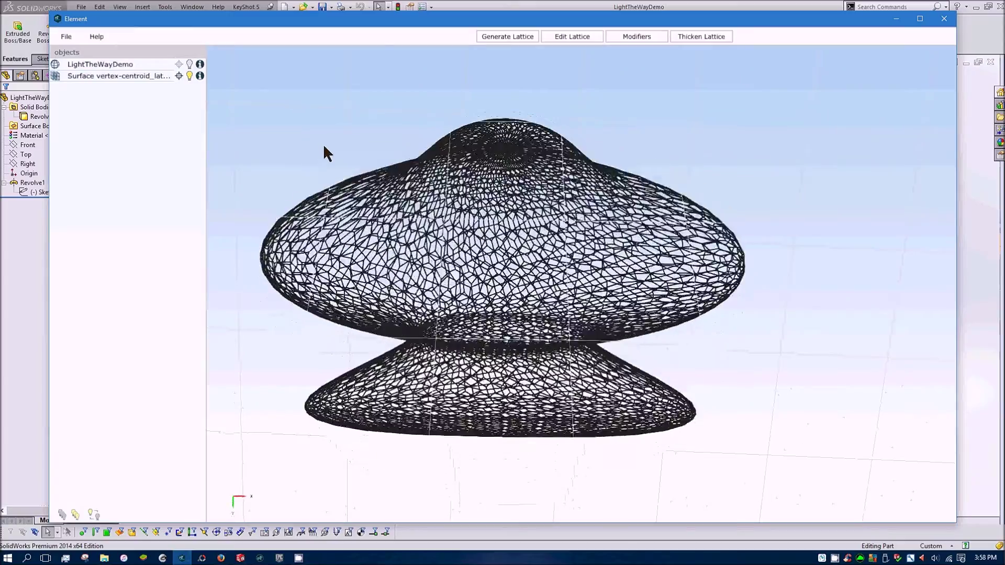
pyautogui.moveTo(324, 148)
pyautogui.mouseDown()
pyautogui.moveTo(315, 160)
pyautogui.moveTo(328, 208)
pyautogui.moveTo(319, 178)
pyautogui.moveTo(345, 164)
pyautogui.moveTo(325, 170)
pyautogui.moveTo(329, 161)
pyautogui.mouseUp()
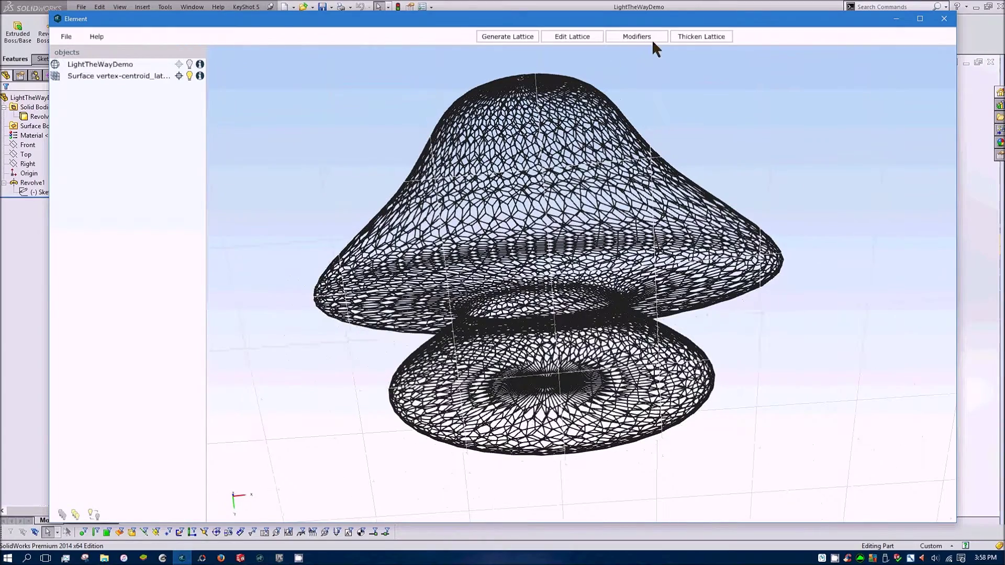
# Thicken the Surface vertex-centroid lattice uniformly with diameter 1, mesh resolution 0 and node smoothing 0.0, and inspect the generated struts
pyautogui.click(691, 34)
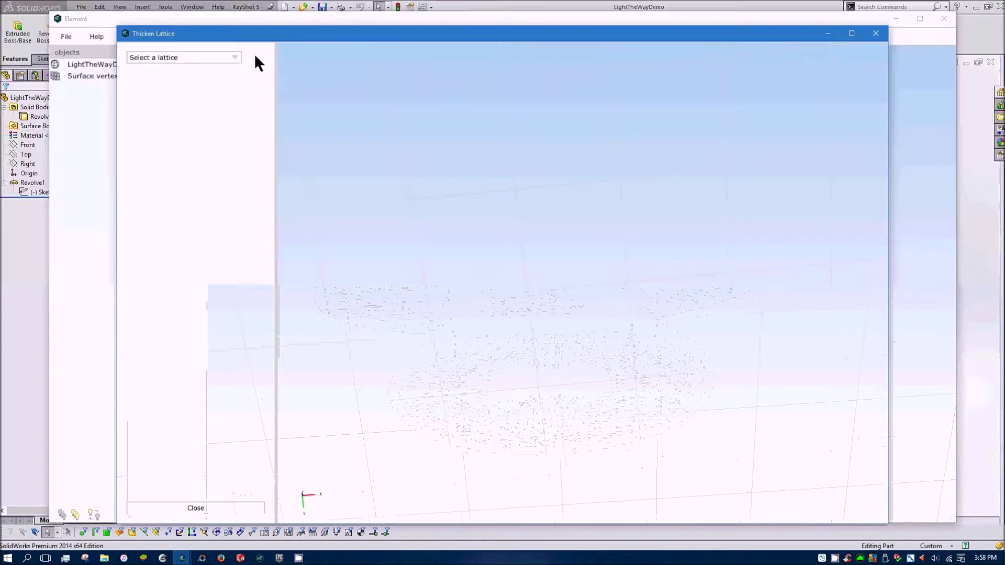
pyautogui.click(233, 59)
pyautogui.click(180, 70)
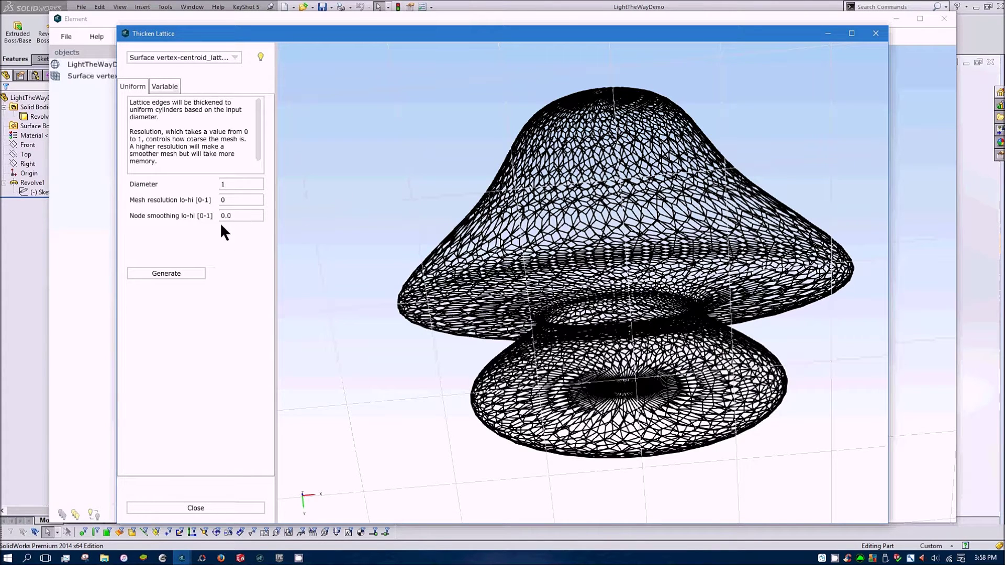
pyautogui.click(172, 271)
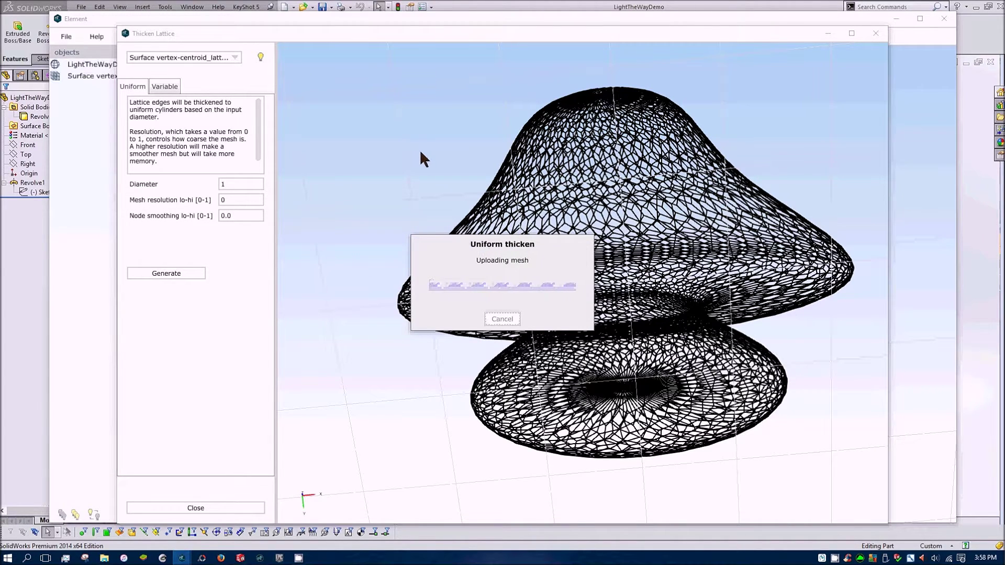
pyautogui.moveTo(612, 218)
pyautogui.mouseDown(button='middle')
pyautogui.moveTo(622, 242)
pyautogui.moveTo(593, 269)
pyautogui.moveTo(601, 289)
pyautogui.moveTo(617, 223)
pyautogui.mouseUp(button='middle')
pyautogui.scroll(-3, 645, 243)
pyautogui.scroll(2, 642, 258)
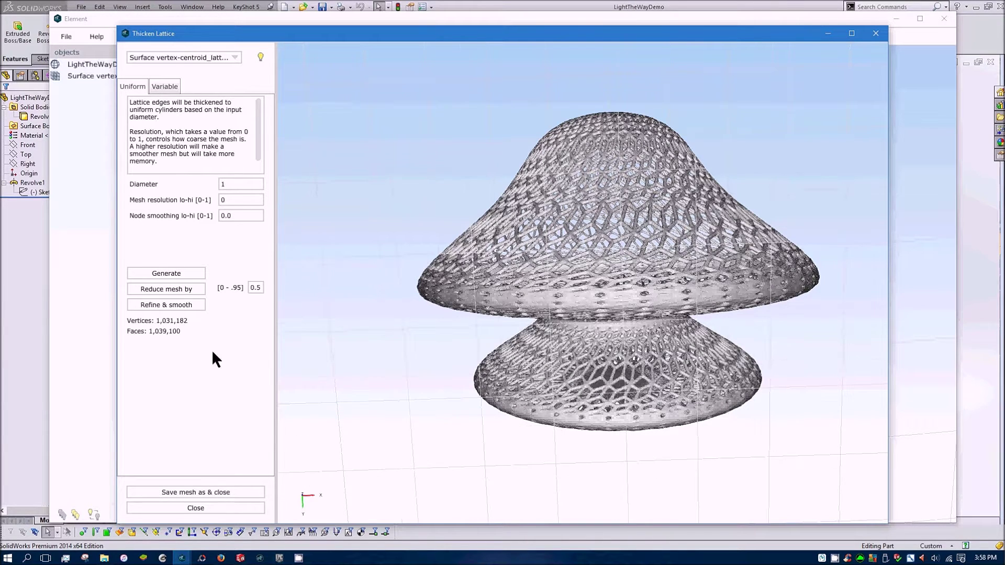
pyautogui.moveTo(674, 196); pyautogui.dragTo(679, 219, button='middle')
pyautogui.moveTo(681, 226); pyautogui.dragTo(658, 258)
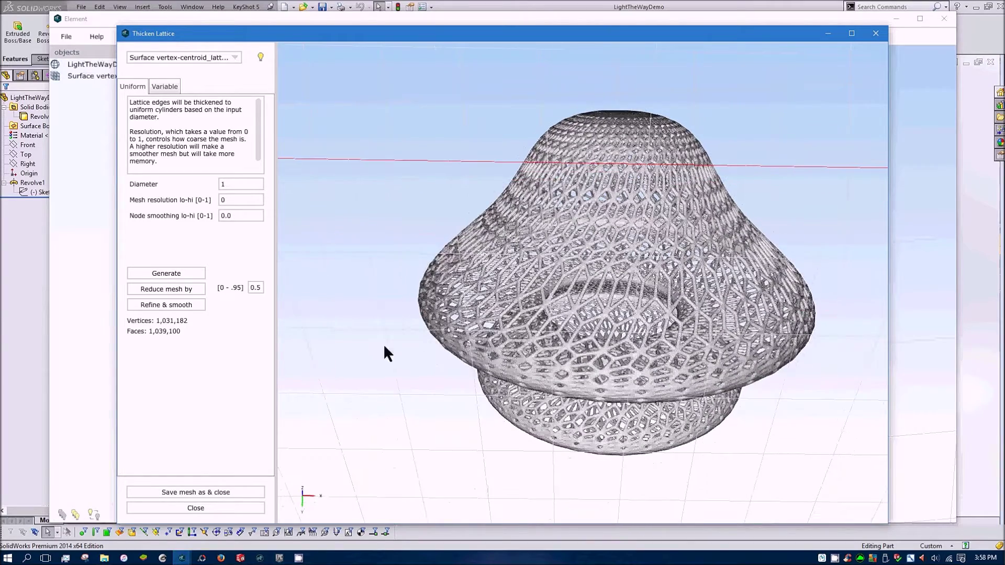
# Save the thickened mesh as Surface vertex-centroid_lattice_mesh and close the thickening
pyautogui.click(215, 491)
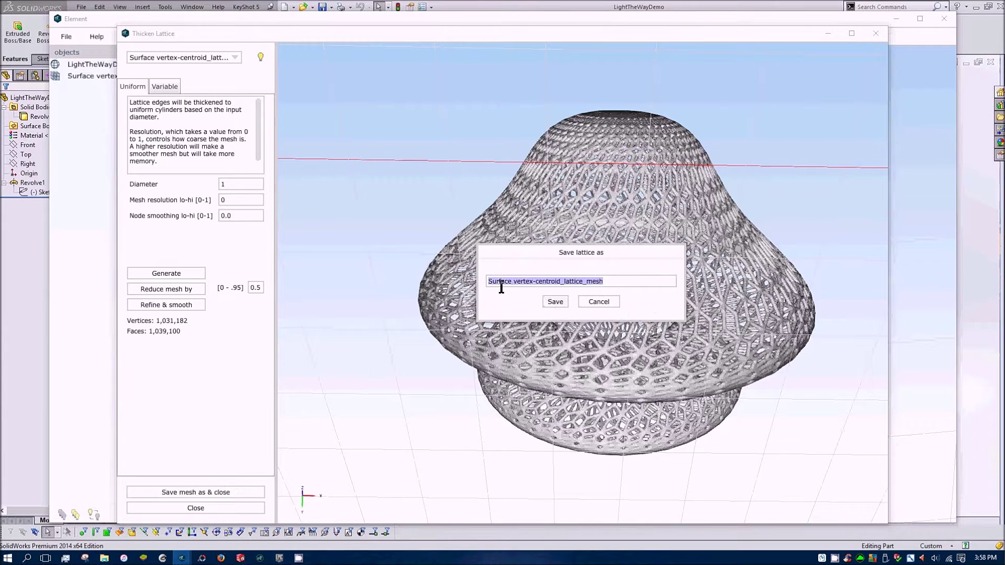
pyautogui.click(611, 283)
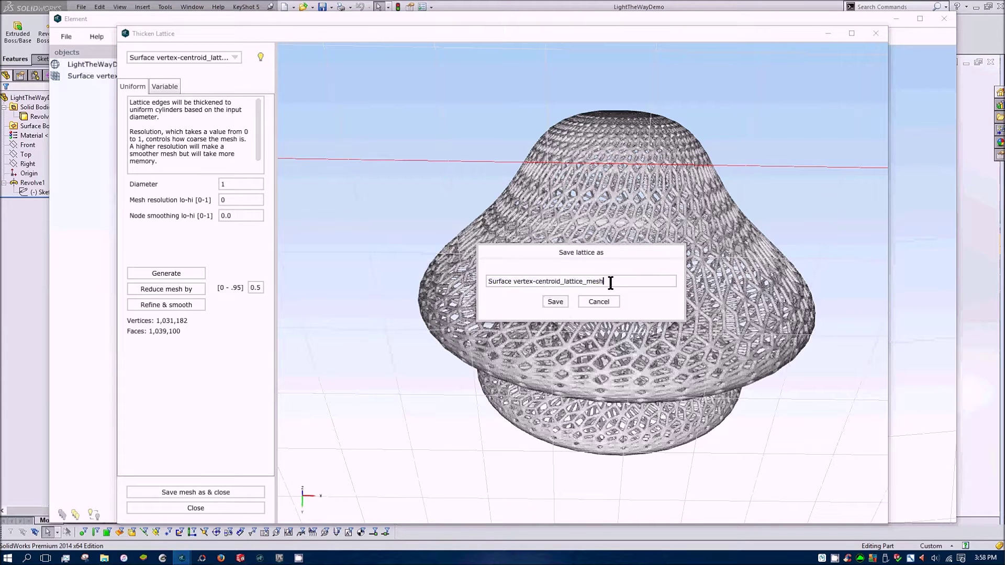
pyautogui.click(555, 302)
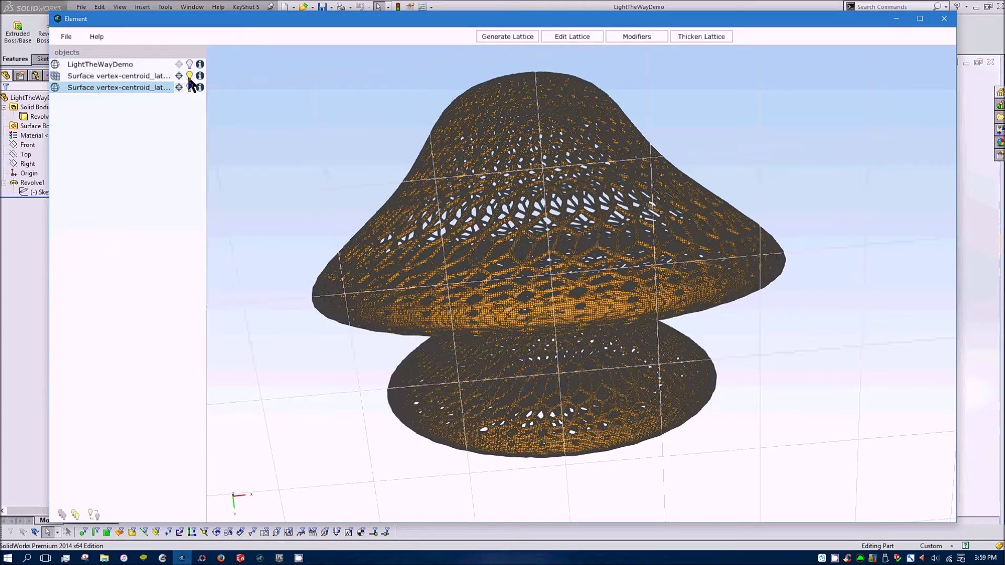
# Hide the unthickened lattice and examine the thickened mesh's struts and openings up close and as a whole
pyautogui.click(350, 152)
pyautogui.moveTo(348, 155); pyautogui.dragTo(360, 168, button='right')
pyautogui.scroll(5, 527, 229)
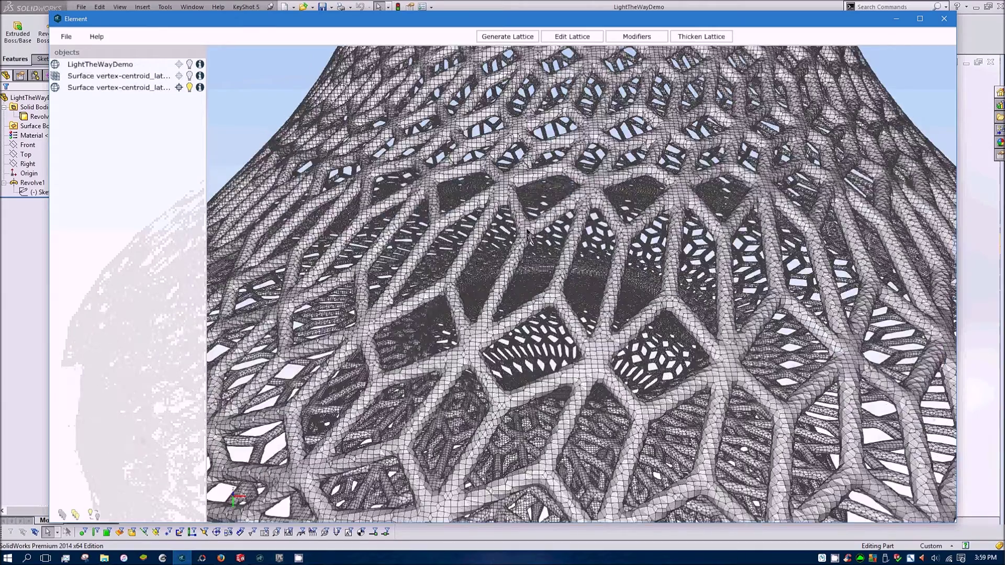
pyautogui.moveTo(527, 229)
pyautogui.mouseDown(button='right')
pyautogui.moveTo(545, 278)
pyautogui.moveTo(526, 210)
pyautogui.mouseUp(button='right')
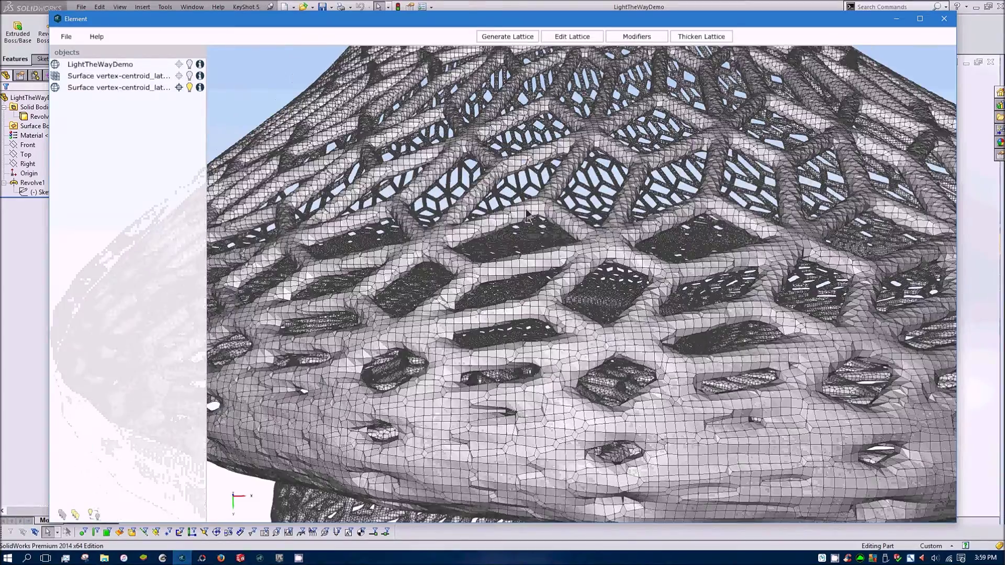
pyautogui.scroll(-5, 591, 278)
pyautogui.scroll(5, 582, 323)
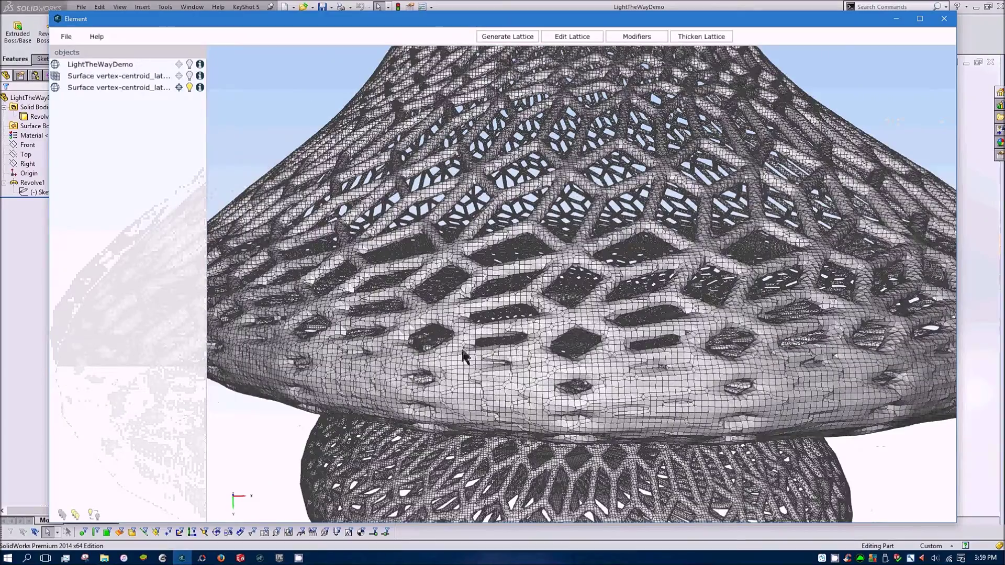
pyautogui.scroll(-5, 422, 314)
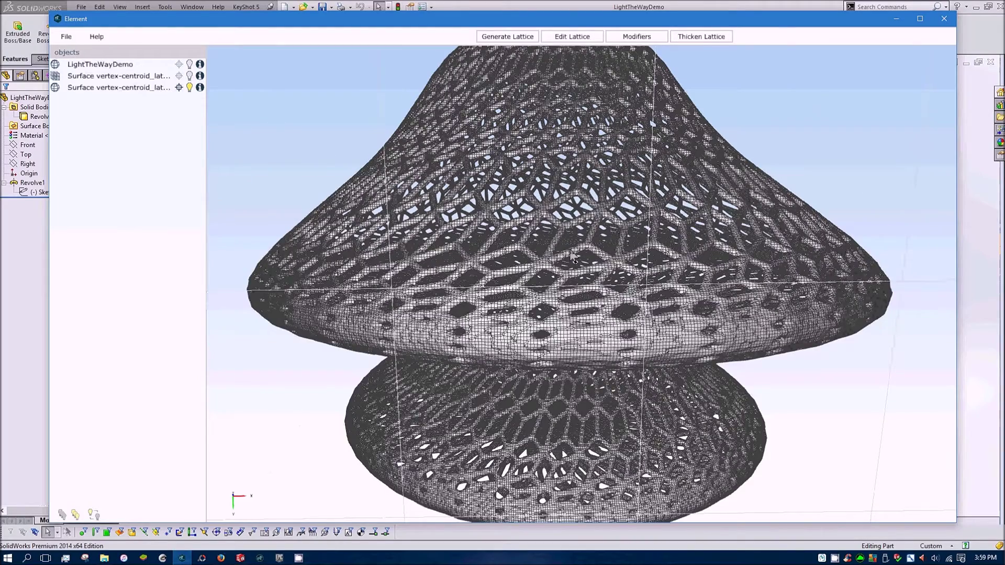
pyautogui.scroll(-5, 571, 248)
pyautogui.scroll(5, 572, 248)
pyautogui.scroll(-3, 560, 281)
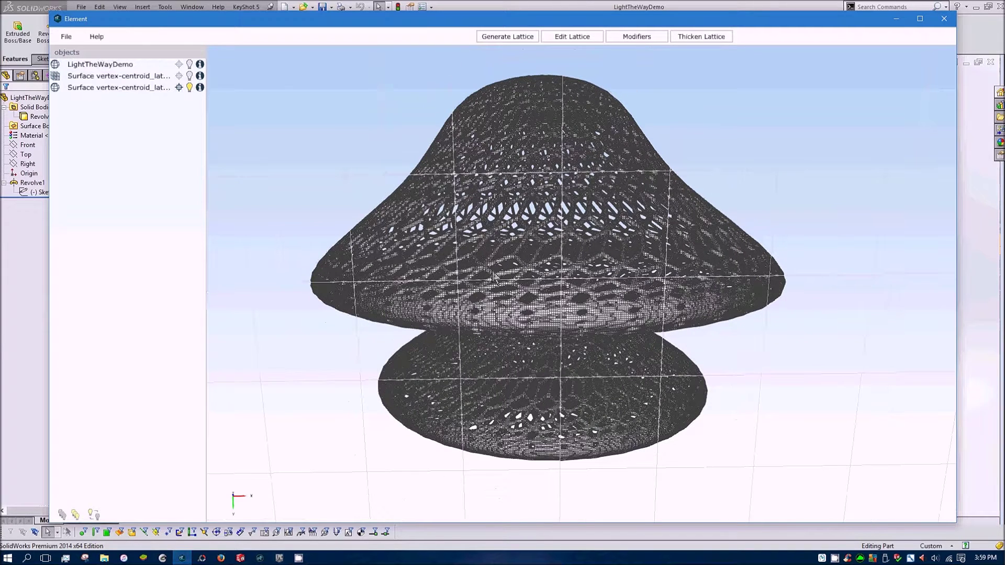
# Export the thickened mesh to the Demo folder as the Wavefront OBJ file Surface vertex-centroid_lattice_mesh
pyautogui.click(119, 89)
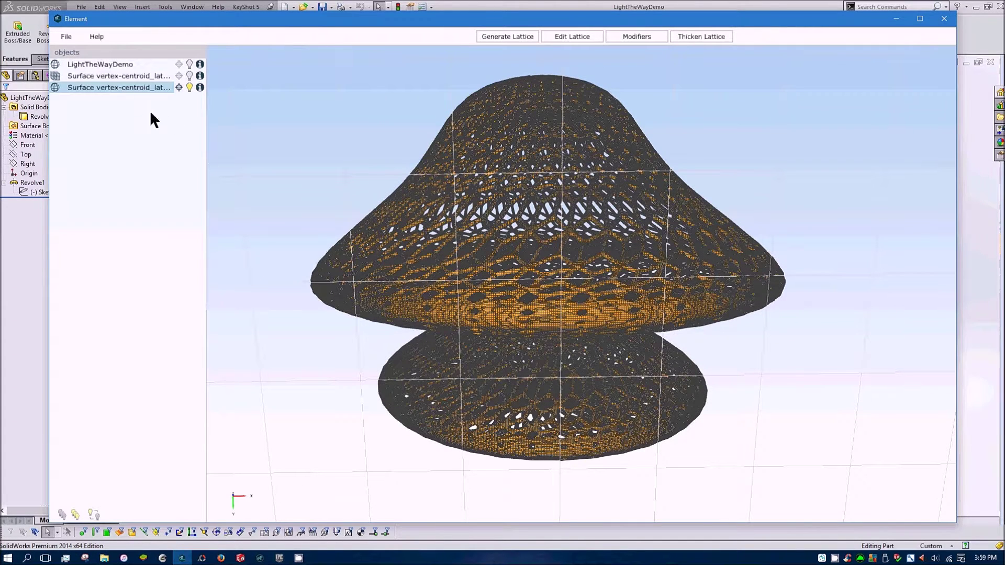
pyautogui.click(64, 35)
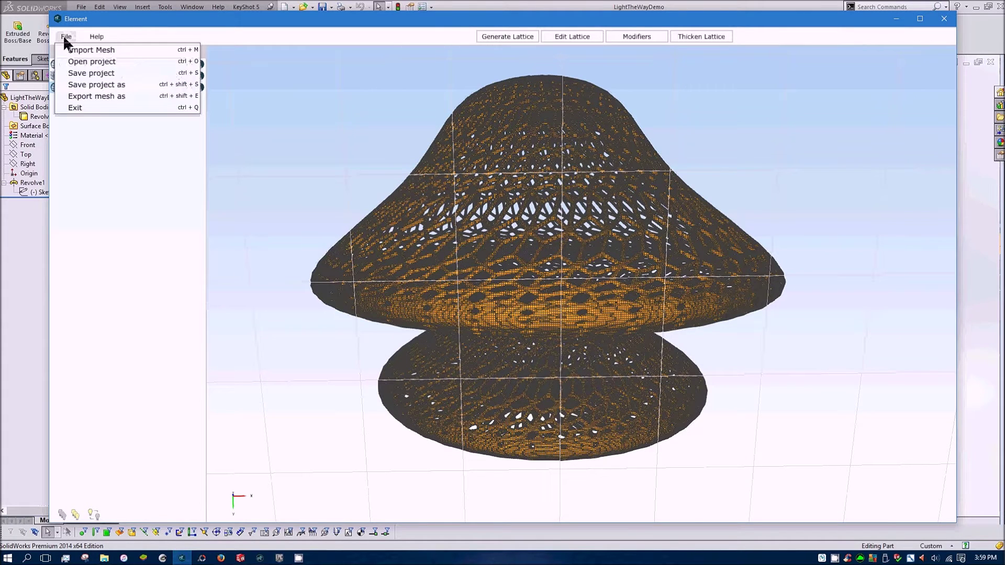
pyautogui.click(74, 97)
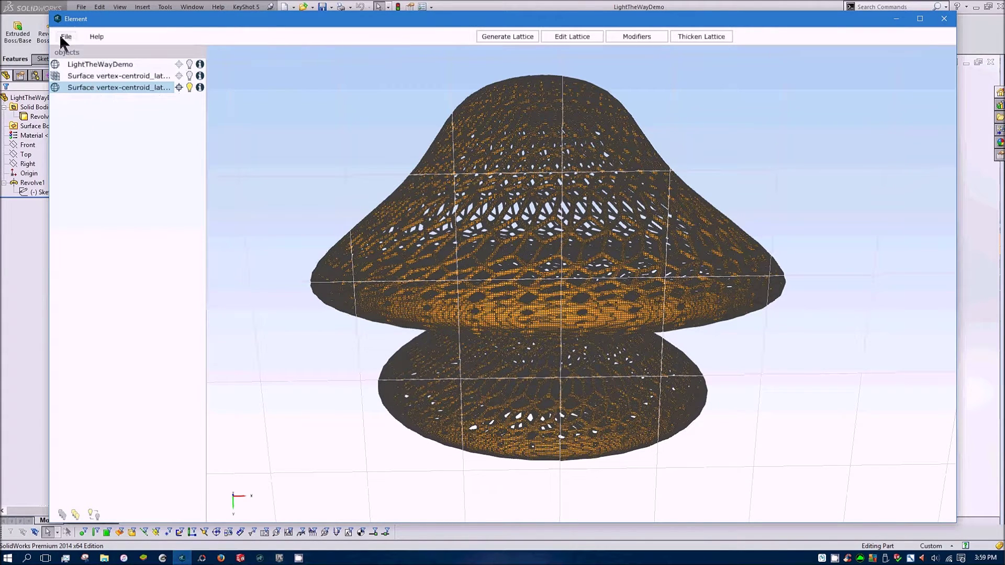
pyautogui.click(64, 37)
pyautogui.click(86, 96)
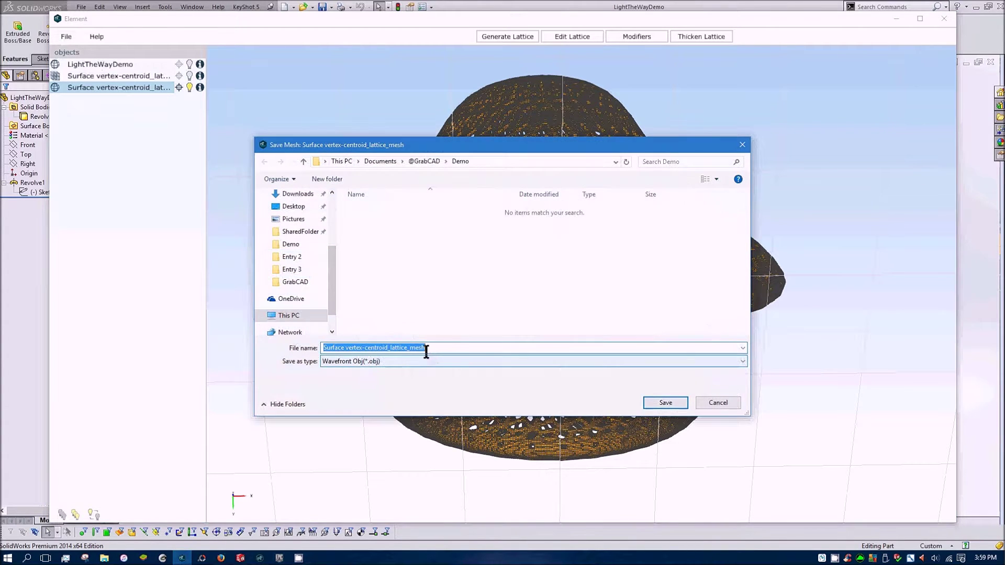
pyautogui.click(662, 406)
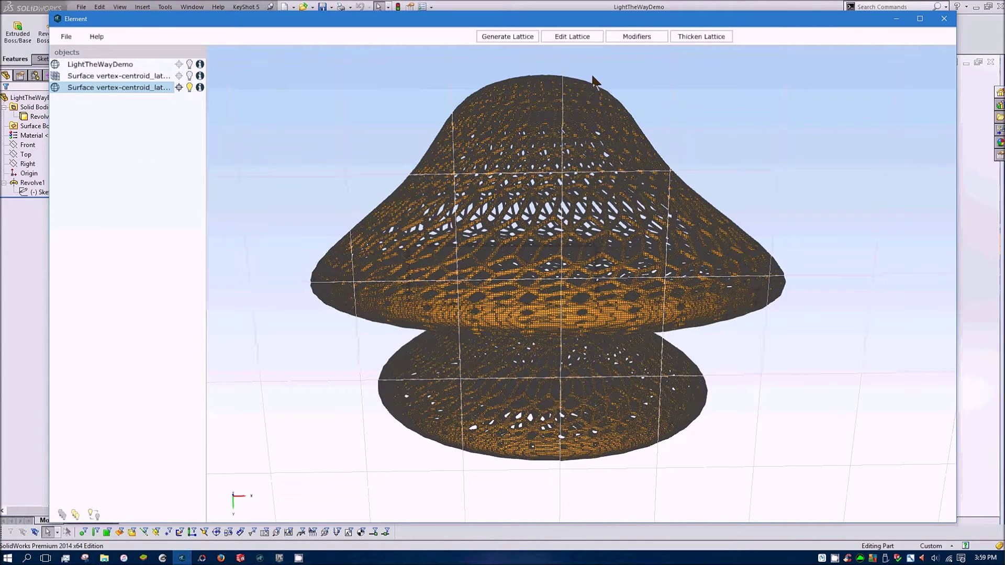
pyautogui.click(71, 36)
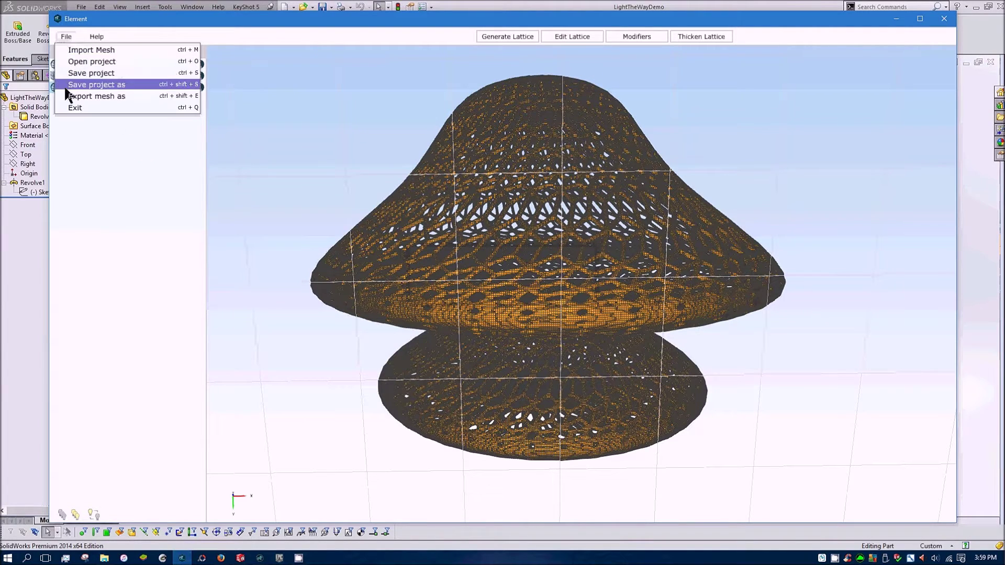
pyautogui.click(83, 96)
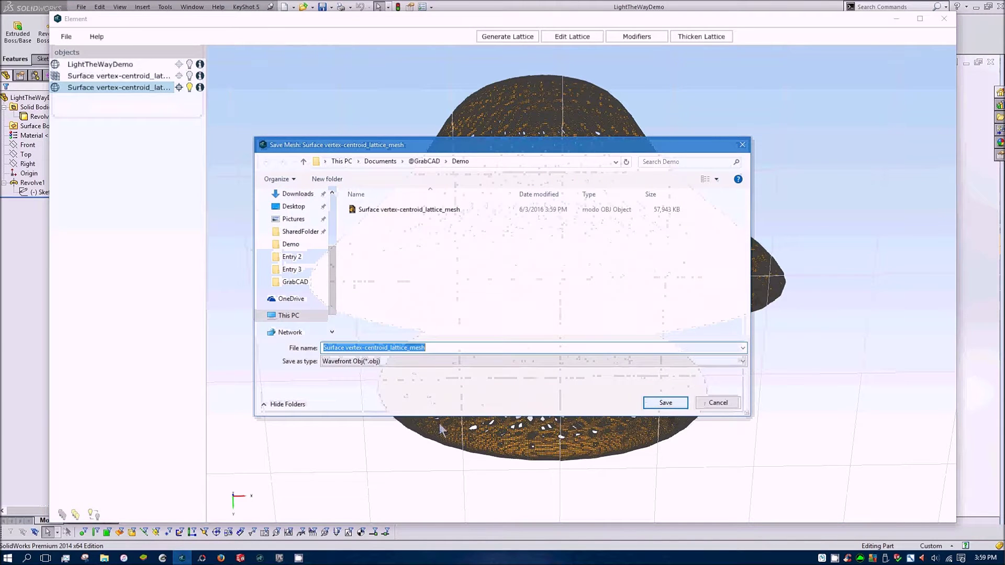
pyautogui.click(407, 361)
pyautogui.click(398, 380)
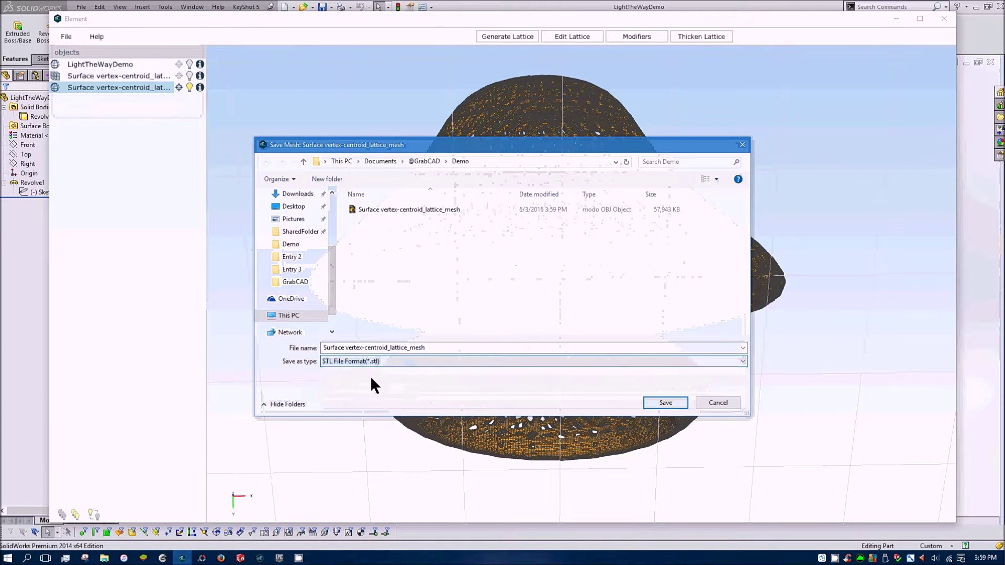
pyautogui.click(717, 402)
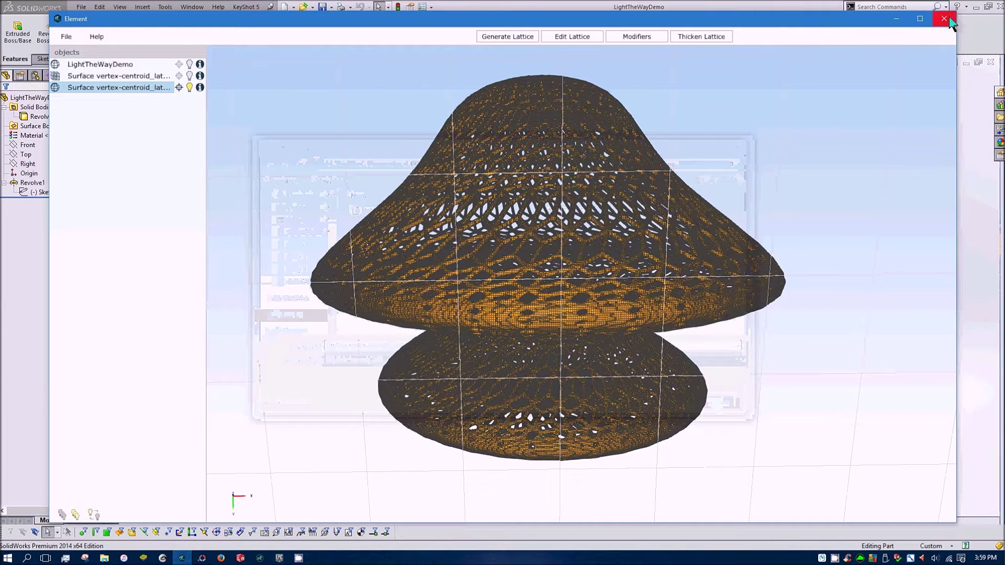
# Minimize Element, switch to MODO, and make Demo.lxo the current scene with the lamp base and bulb in close view
pyautogui.click(898, 19)
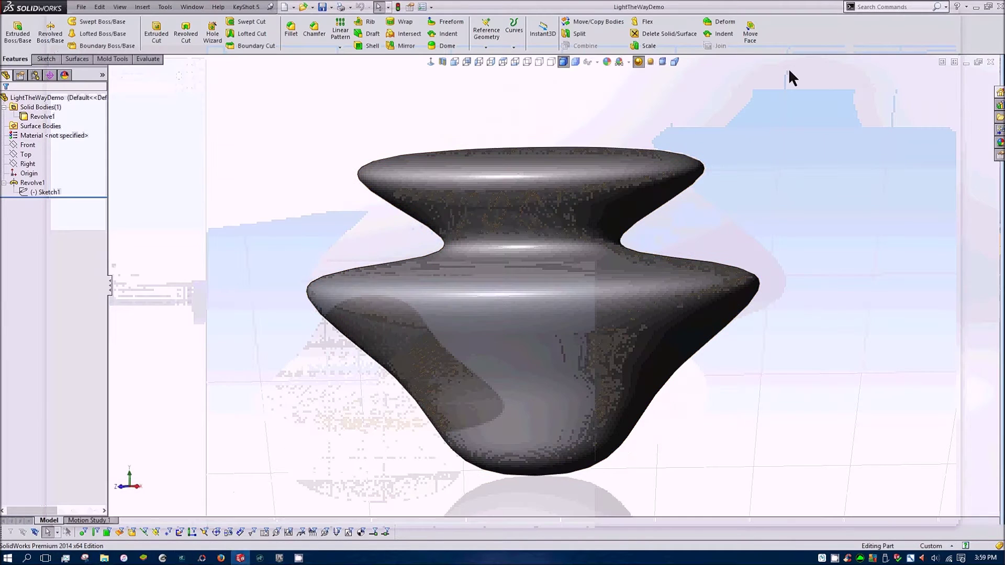
pyautogui.click(260, 559)
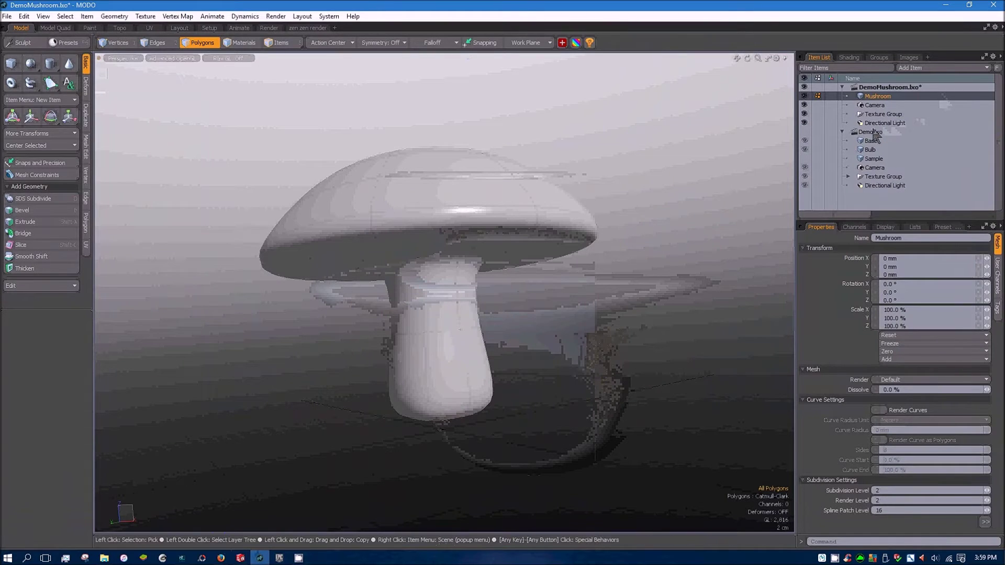
pyautogui.click(870, 131)
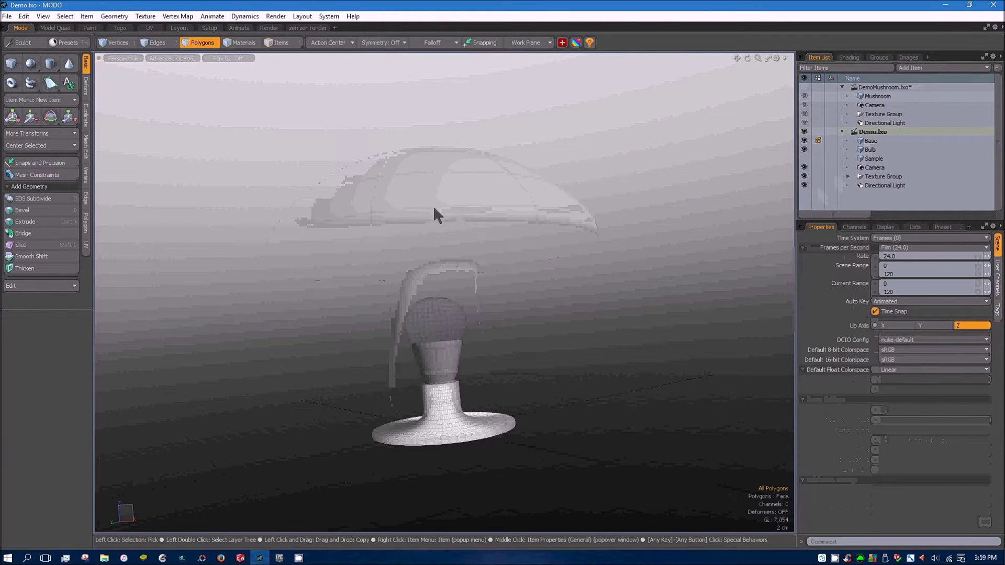
pyautogui.keyDown('alt'); pyautogui.moveTo(381, 372); pyautogui.dragTo(632, 331); pyautogui.keyUp('alt')
pyautogui.keyDown('alt'); pyautogui.moveTo(706, 296); pyautogui.dragTo(628, 275); pyautogui.keyUp('alt')
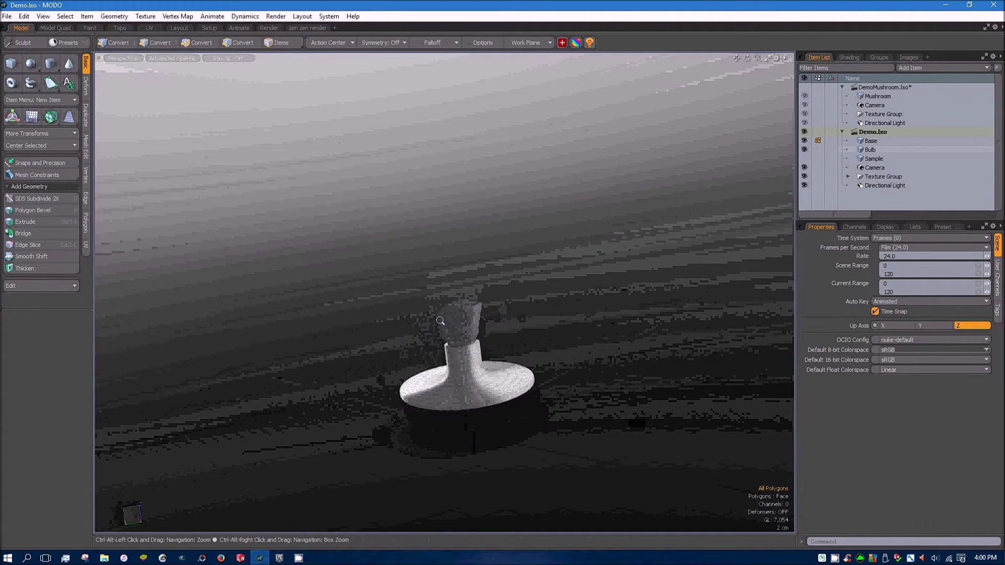
pyautogui.keyDown('alt'); pyautogui.scroll(3, 476, 325); pyautogui.keyUp('alt')
pyautogui.keyDown('alt'); pyautogui.moveTo(498, 333); pyautogui.dragTo(478, 319); pyautogui.keyUp('alt')
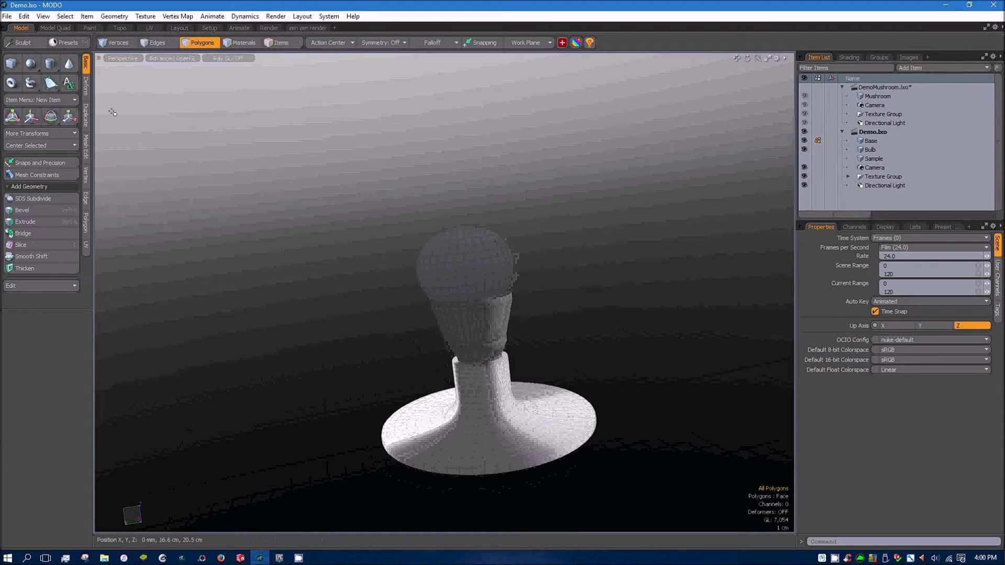
# Import the OBJ file Surface vertex-centroid_lattice_mesh from the Demo folder into the Demo scene, with units in meters
pyautogui.click(6, 16)
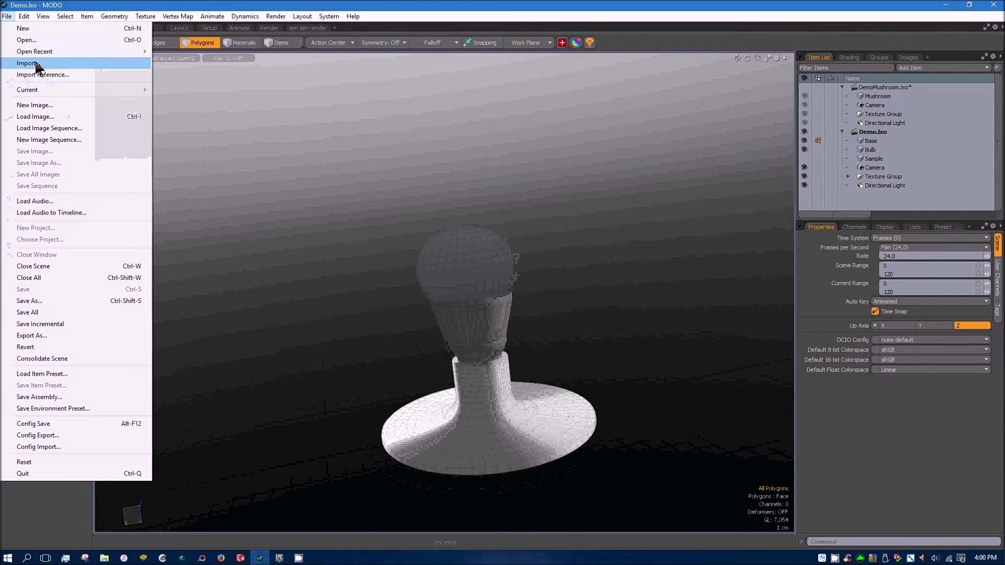
pyautogui.click(26, 41)
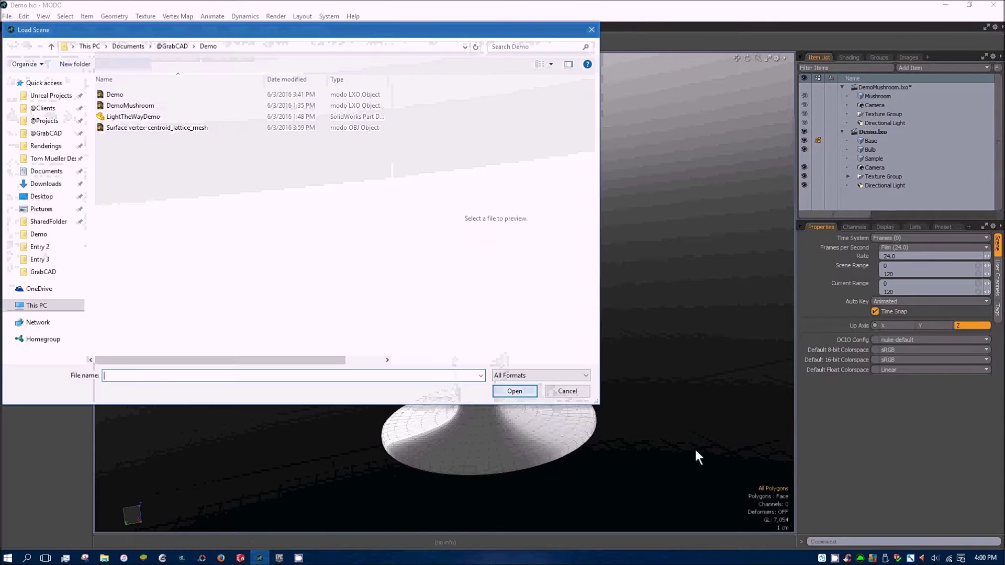
pyautogui.click(145, 127)
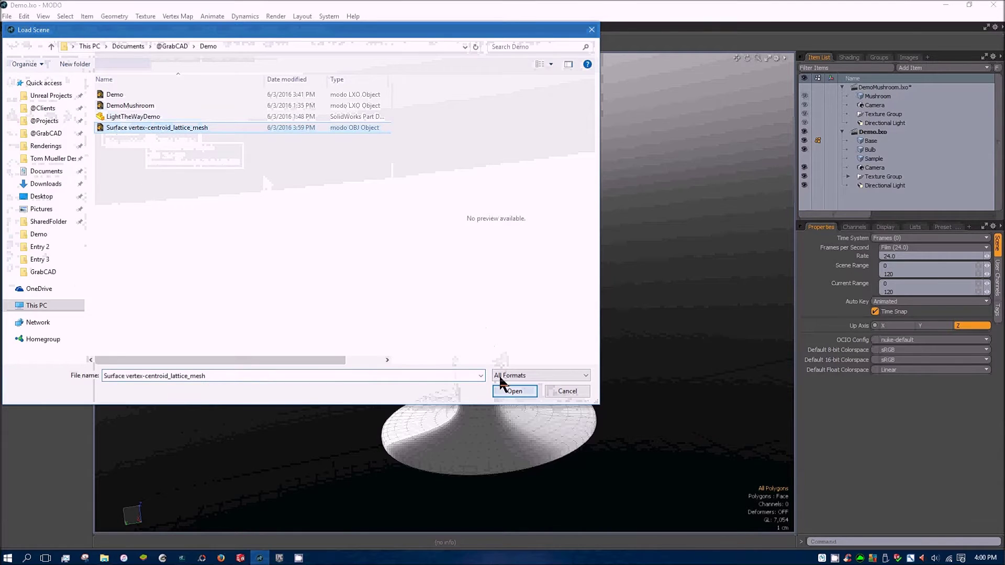
pyautogui.click(513, 391)
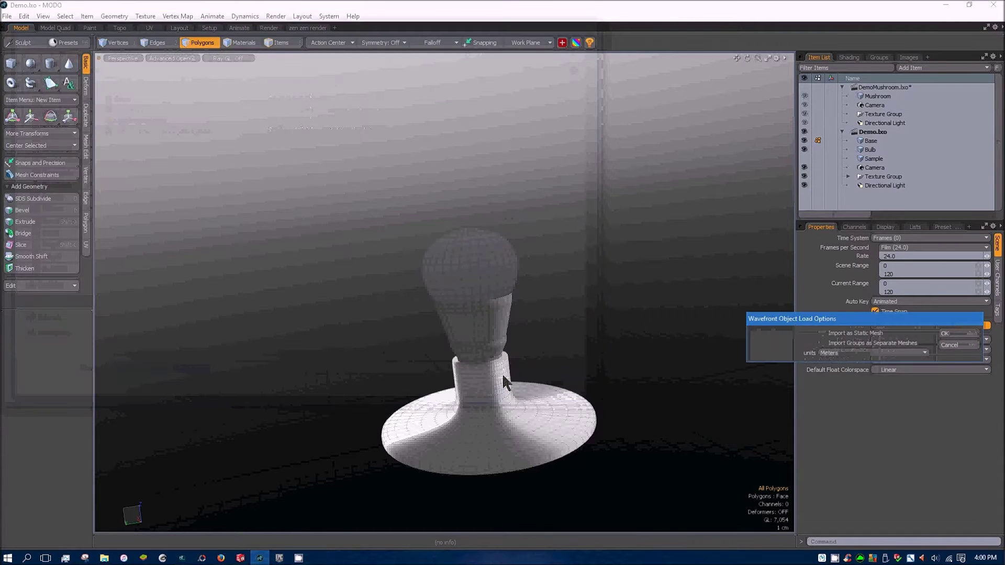
pyautogui.click(944, 339)
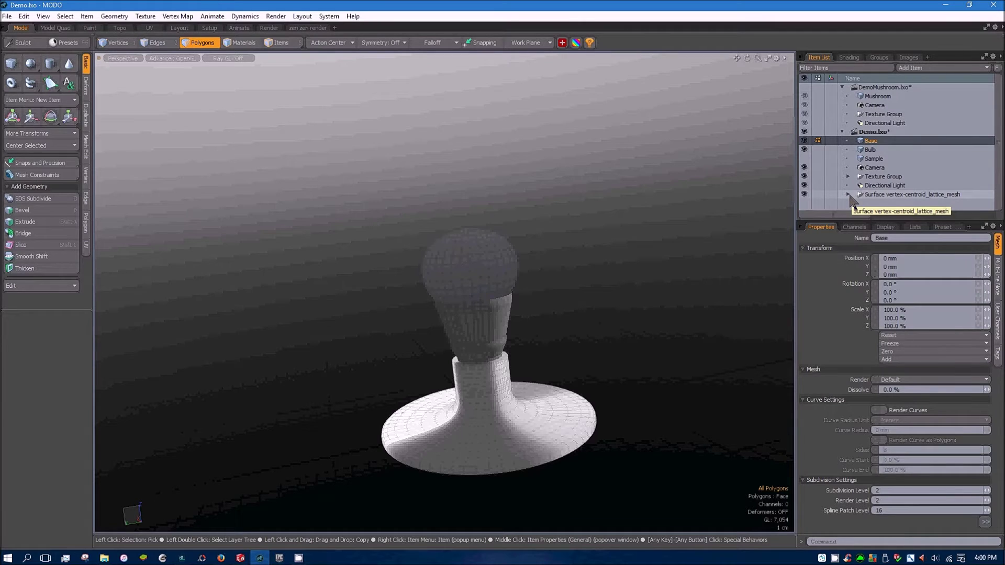
# Select the Mesh item inside the imported Surface vertex-centroid_lattice_mesh group and set its X, Y and Z scale to 0.1 %
pyautogui.click(848, 194)
pyautogui.click(877, 203)
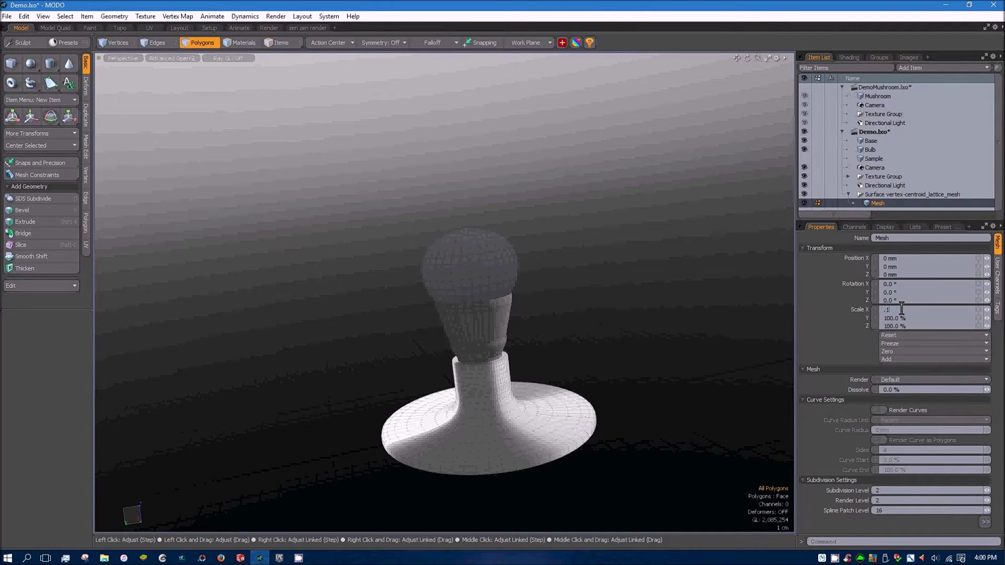
pyautogui.moveTo(898, 309); pyautogui.dragTo(859, 310)
pyautogui.press('Return')
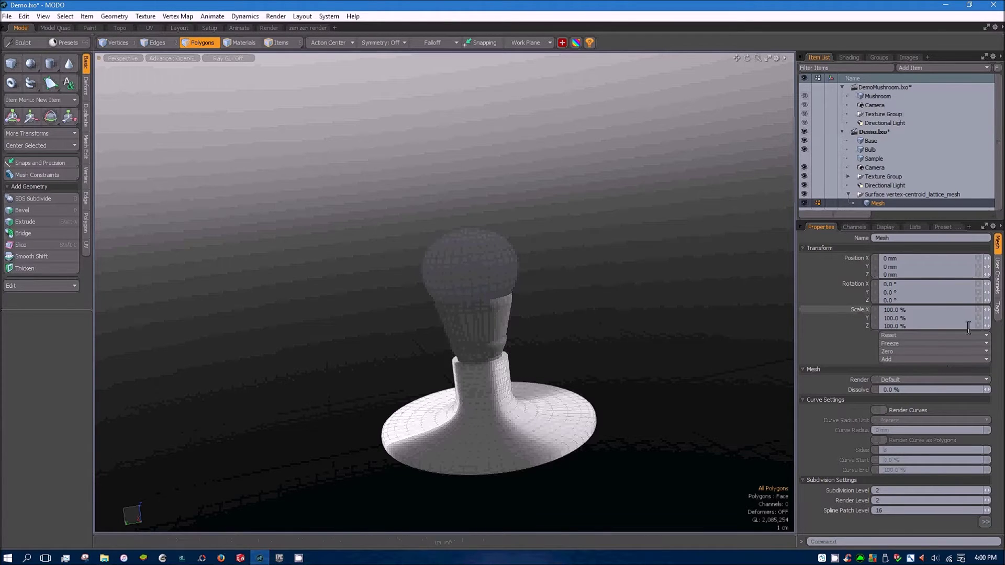
pyautogui.write('0.1')
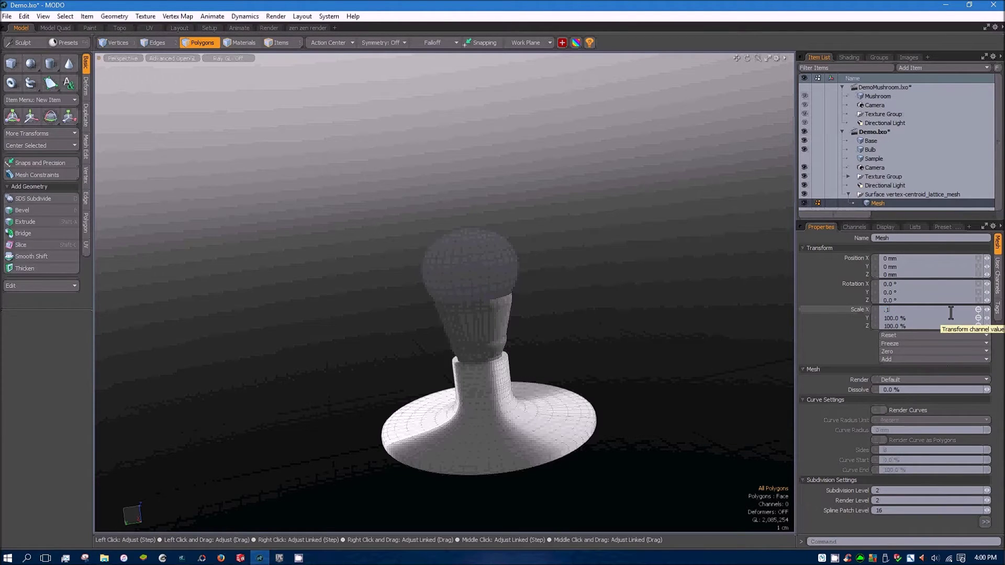
pyautogui.press('Return')
pyautogui.keyDown('alt'); pyautogui.moveTo(417, 289); pyautogui.dragTo(495, 413); pyautogui.keyUp('alt')
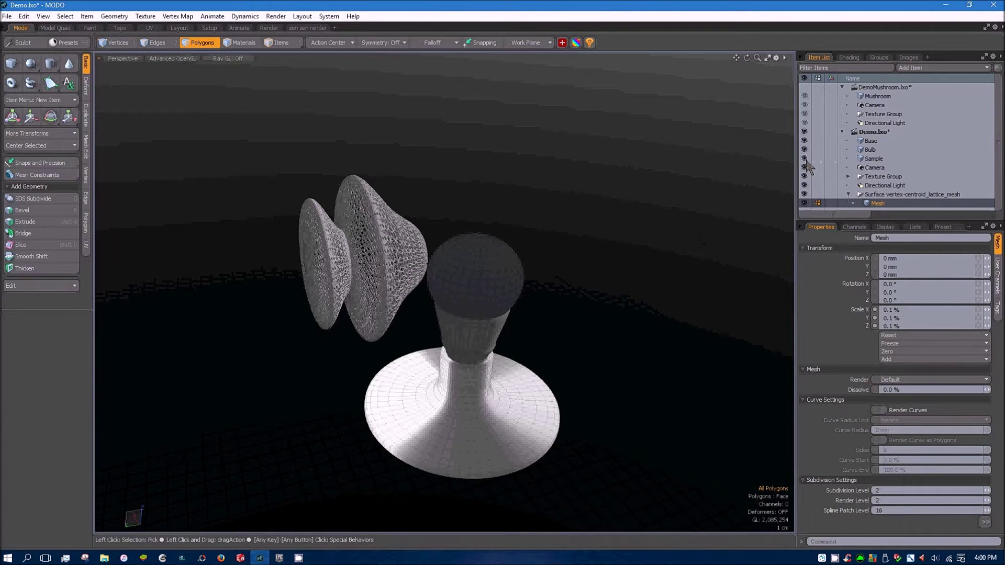
# Show the Sample lattice shade on the lamp base, hide the imported mesh, and view the lamp from the side
pyautogui.click(805, 194)
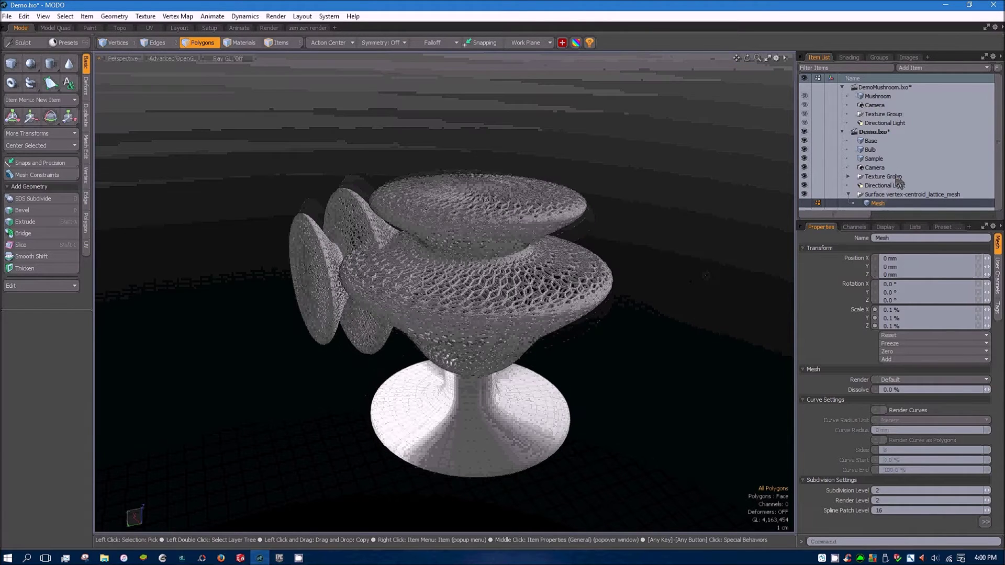
pyautogui.click(882, 160)
pyautogui.keyDown('alt'); pyautogui.moveTo(672, 289); pyautogui.dragTo(349, 345); pyautogui.keyUp('alt')
pyautogui.keyDown('alt'); pyautogui.moveTo(662, 246); pyautogui.dragTo(395, 278); pyautogui.keyUp('alt')
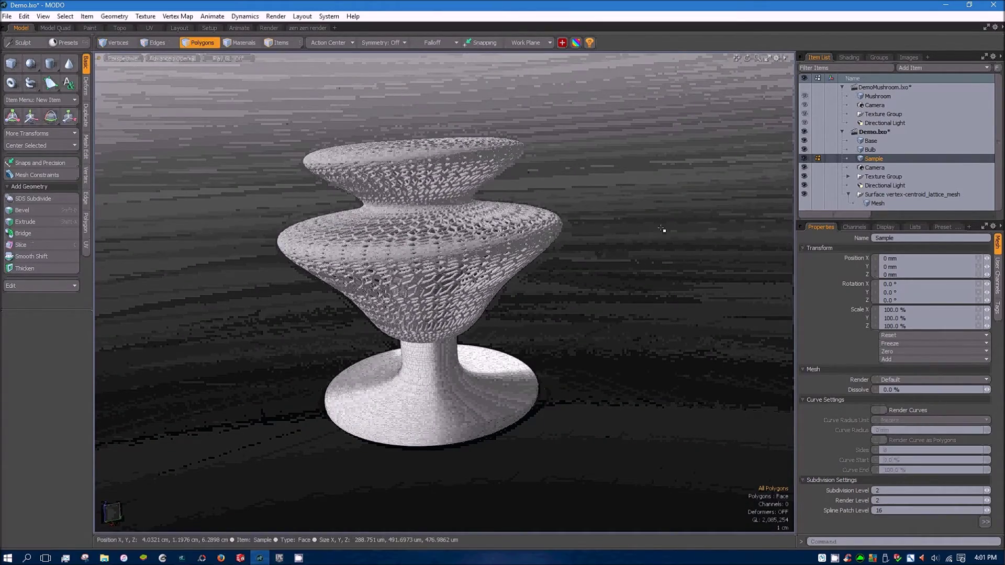
# Export the Mushroom item of the DemoMushroom scene to the Demo folder as the STL file mODOsTL
pyautogui.click(879, 97)
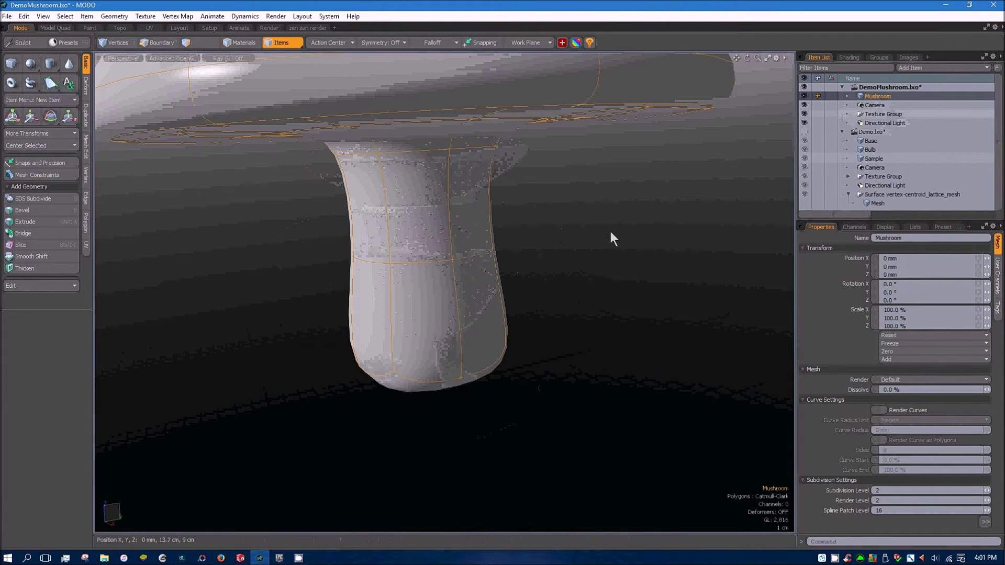
pyautogui.keyDown('ctrl'); pyautogui.keyDown('alt'); pyautogui.moveTo(610, 231); pyautogui.dragTo(626, 316); pyautogui.keyUp('alt'); pyautogui.keyUp('ctrl')
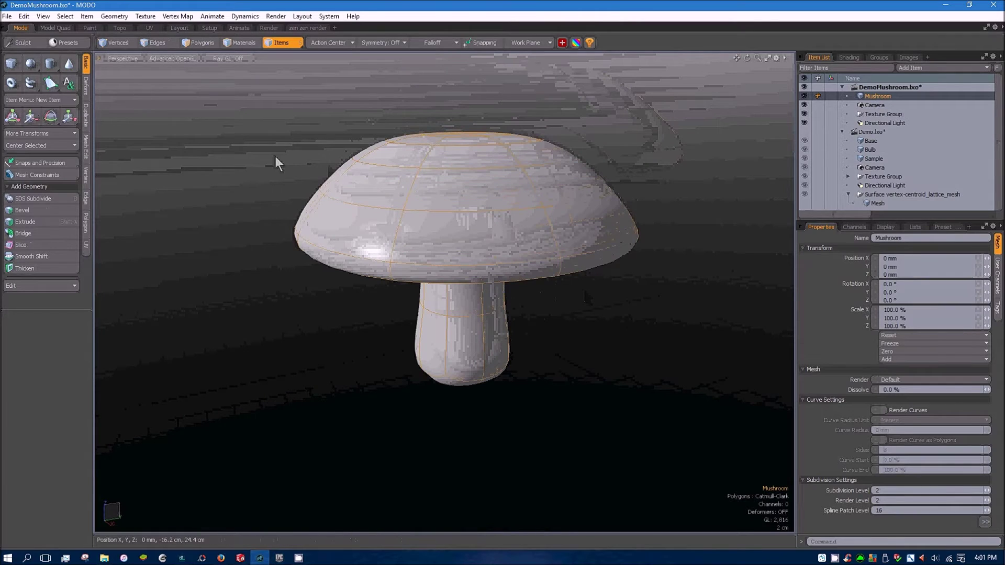
pyautogui.rightClick(885, 96)
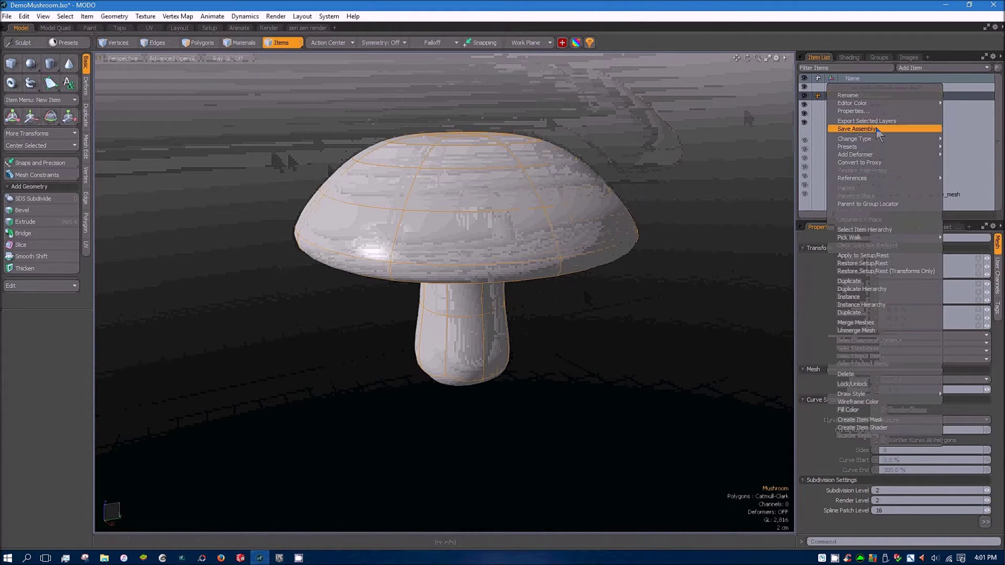
pyautogui.click(863, 121)
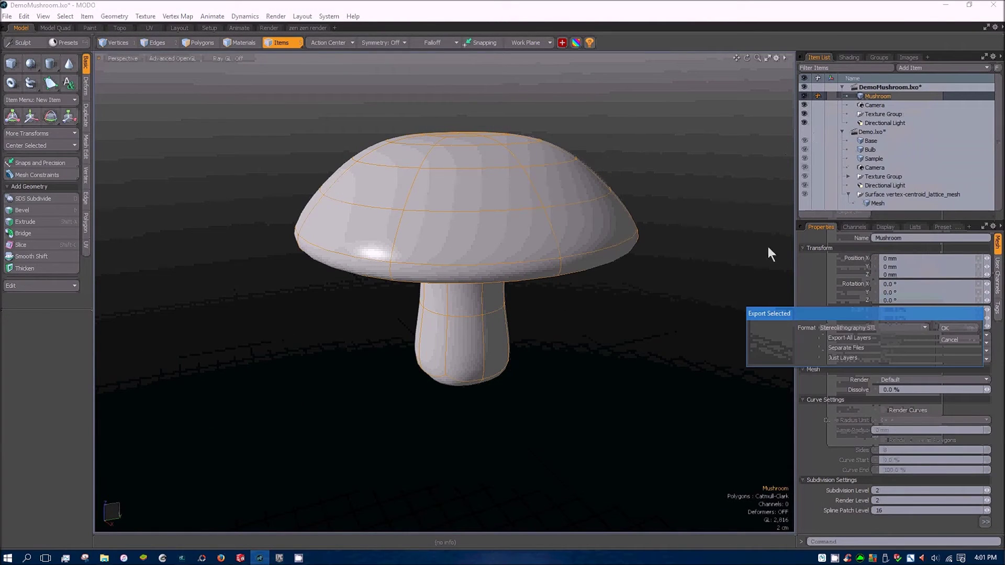
pyautogui.click(949, 328)
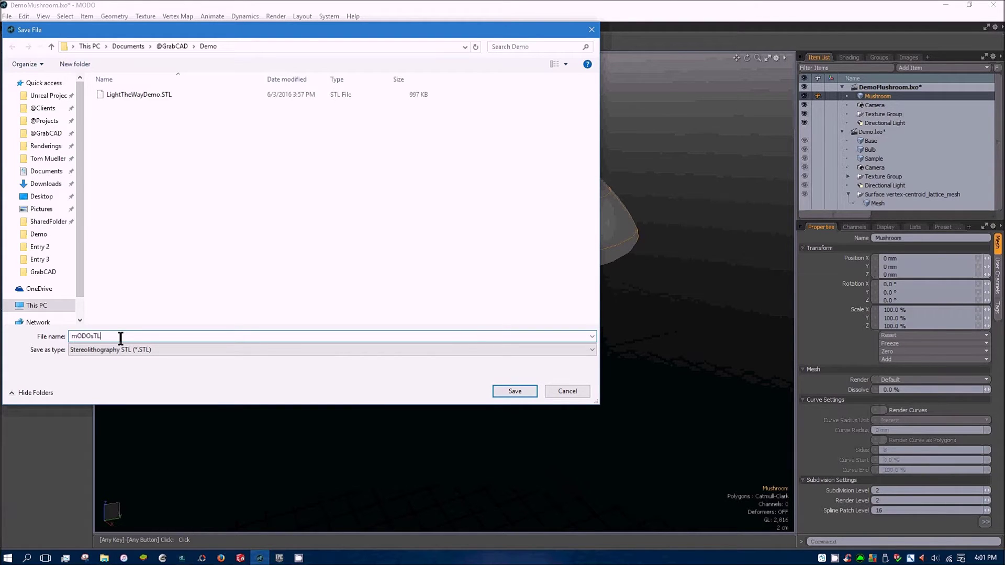
pyautogui.click(515, 392)
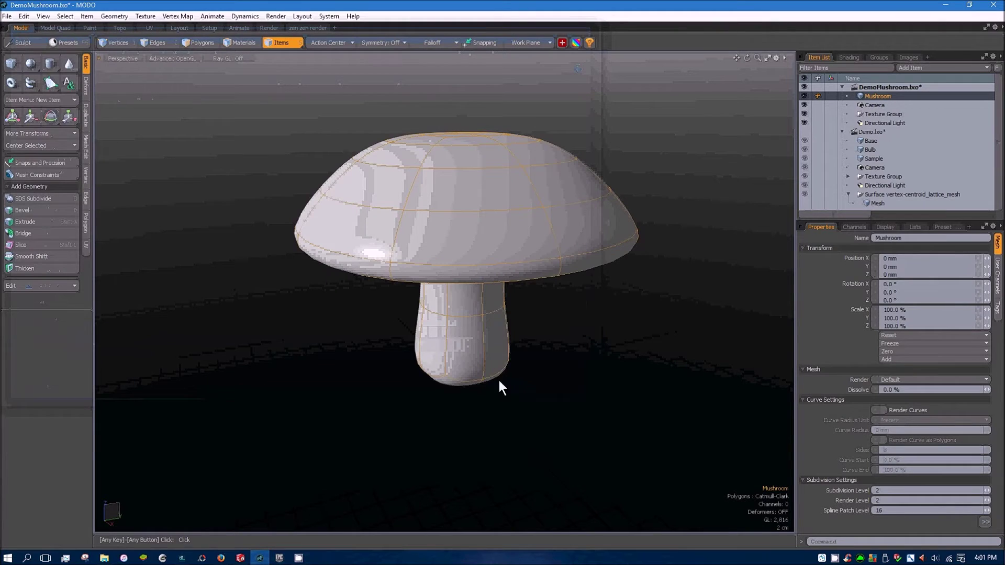
# Switch to Element and delete the LightTheWayDemo mesh together with both surface vertex-centroid objects
pyautogui.click(182, 558)
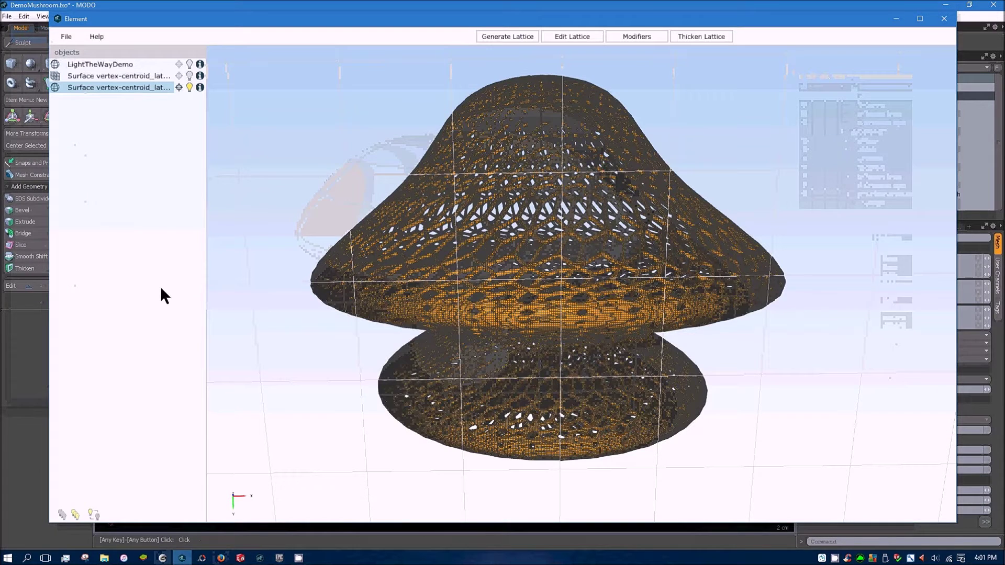
pyautogui.click(109, 66)
pyautogui.press('Delete')
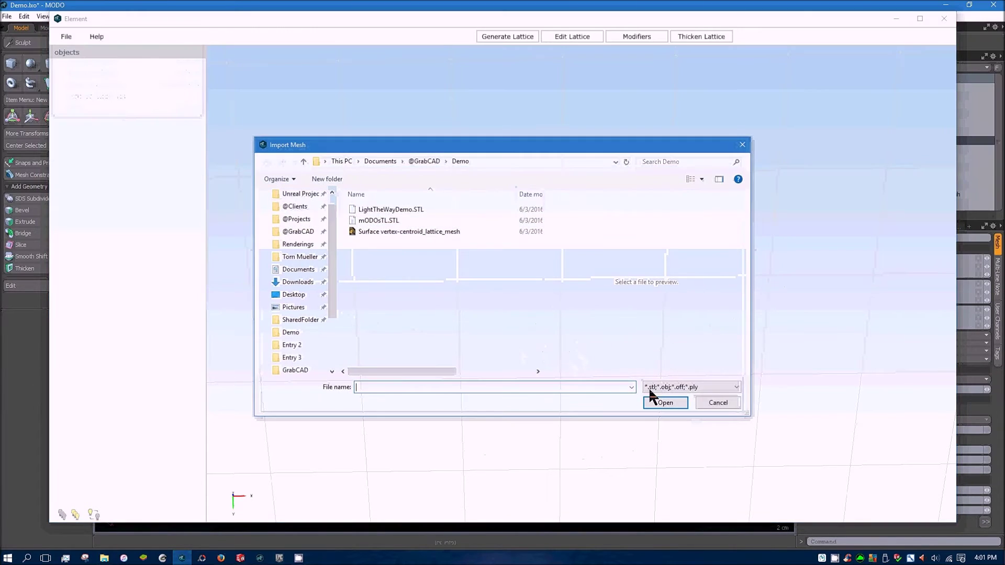
# Import mODOsTL.STL from the Demo folder and inspect the mushroom mesh from several angles
pyautogui.click(396, 221)
pyautogui.click(649, 402)
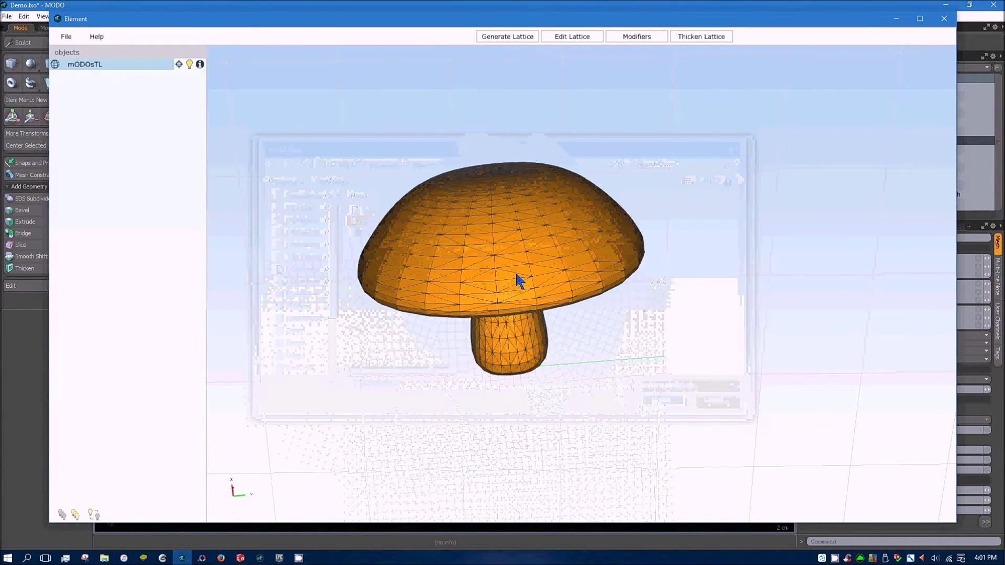
pyautogui.moveTo(496, 293)
pyautogui.mouseDown(button='middle')
pyautogui.moveTo(505, 224)
pyautogui.moveTo(494, 275)
pyautogui.mouseUp(button='middle')
pyautogui.moveTo(497, 283); pyautogui.dragTo(503, 307)
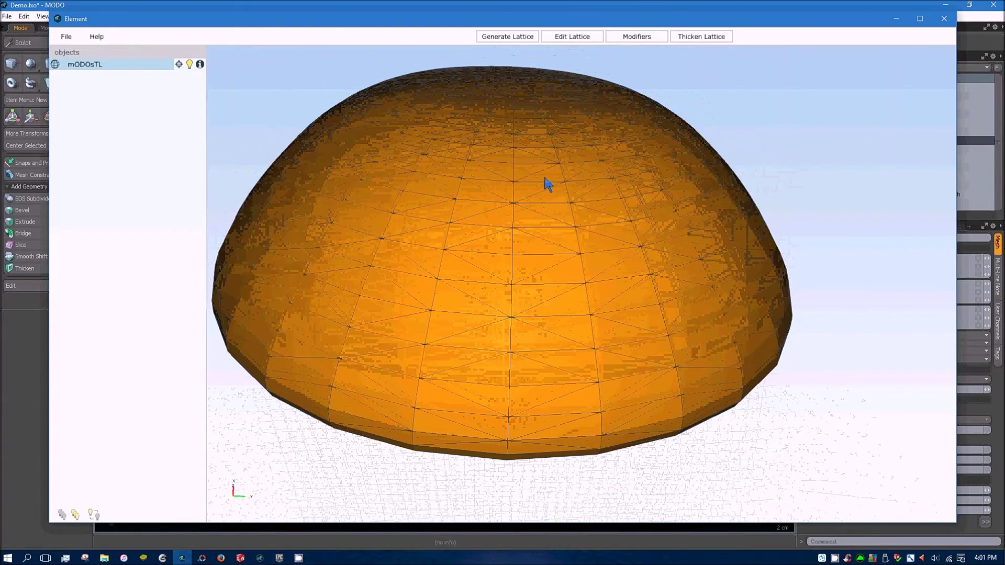
pyautogui.scroll(-3, 564, 251)
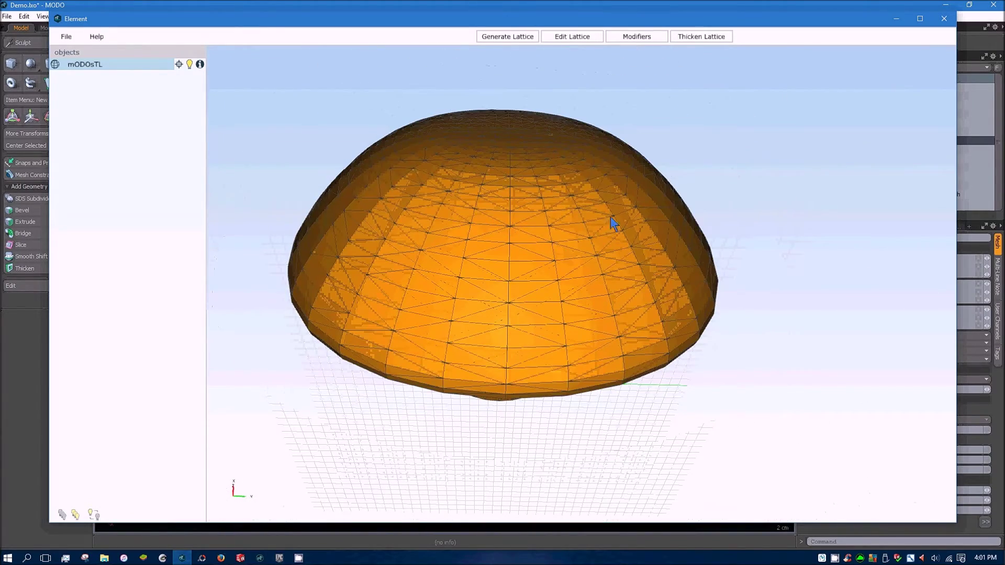
pyautogui.moveTo(500, 256)
pyautogui.mouseDown()
pyautogui.moveTo(518, 300)
pyautogui.moveTo(489, 256)
pyautogui.moveTo(509, 285)
pyautogui.moveTo(492, 267)
pyautogui.mouseUp()
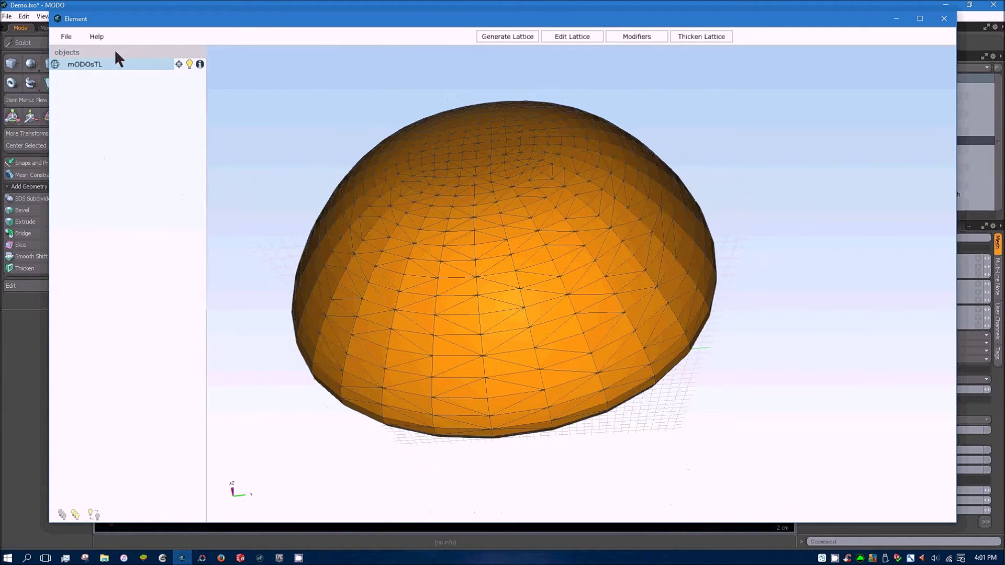
# Set up a new lattice on the mODOsTL mesh with the Hex prism vertex centroid rule
pyautogui.click(500, 37)
pyautogui.click(184, 74)
pyautogui.click(168, 99)
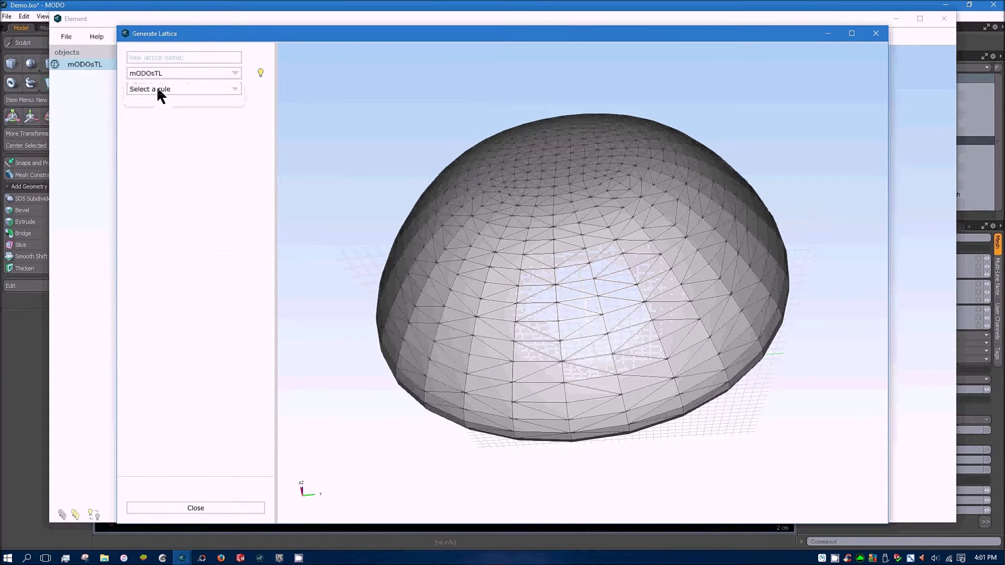
pyautogui.click(156, 88)
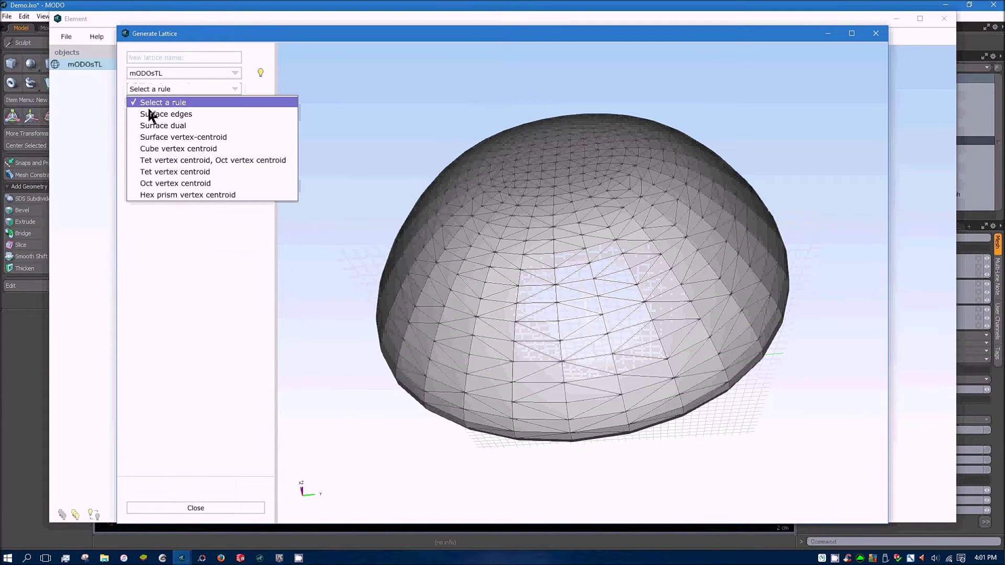
pyautogui.click(164, 195)
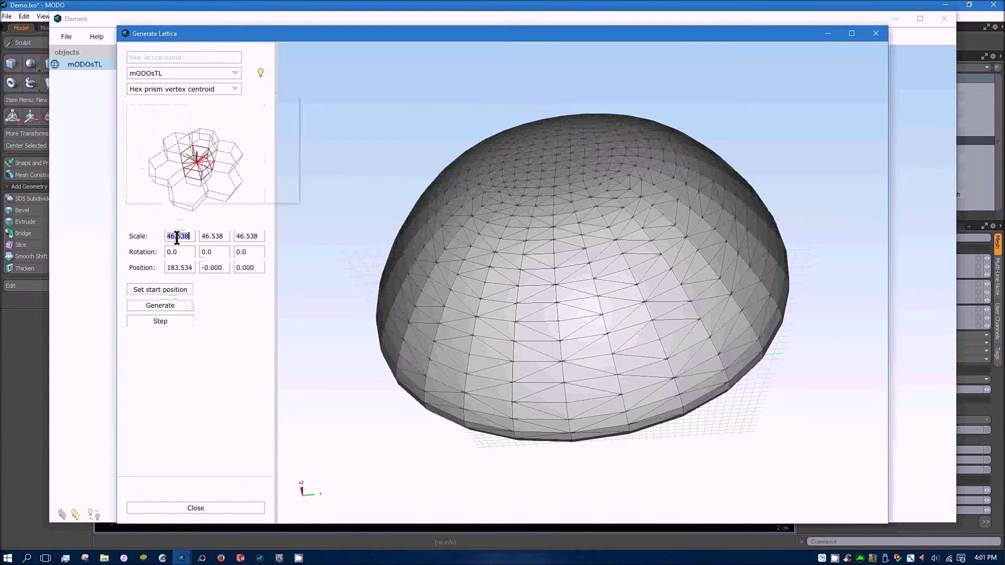
# Set the lattice scale to 20 on all three axes, generate the lattice, and grow it by one step
pyautogui.write('20')
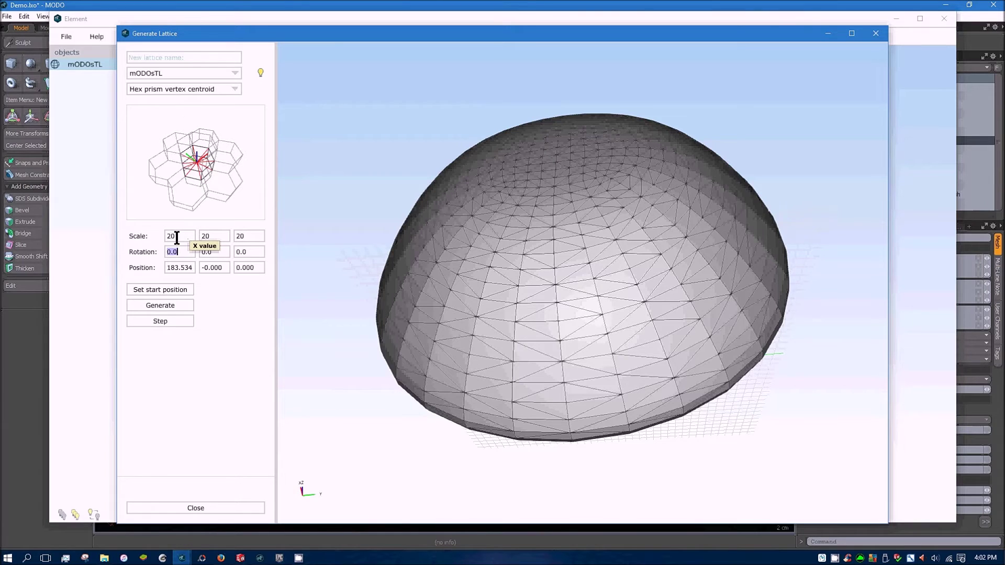
pyautogui.click(151, 305)
pyautogui.moveTo(341, 376); pyautogui.dragTo(345, 344)
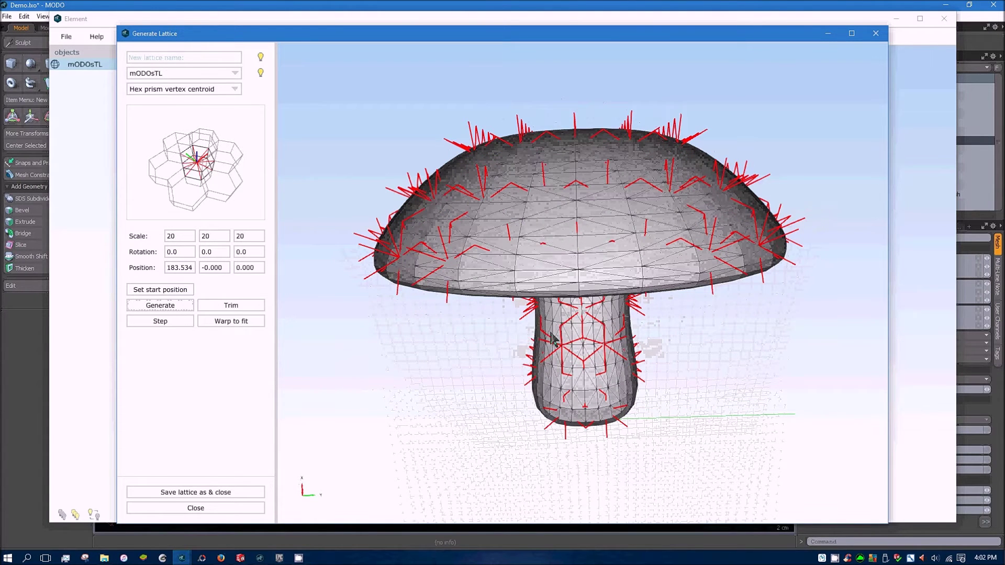
pyautogui.moveTo(553, 338); pyautogui.dragTo(504, 352)
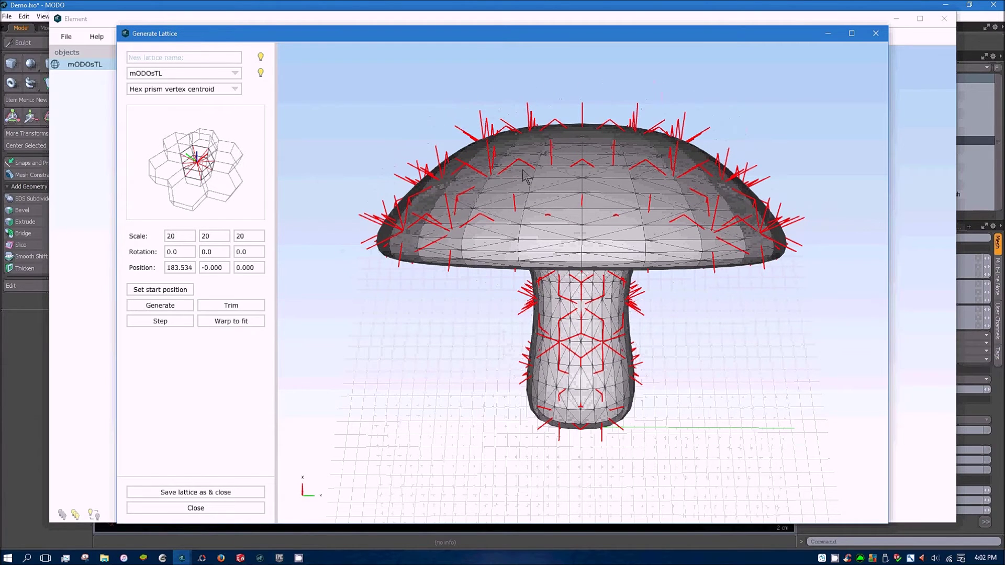
pyautogui.click(159, 321)
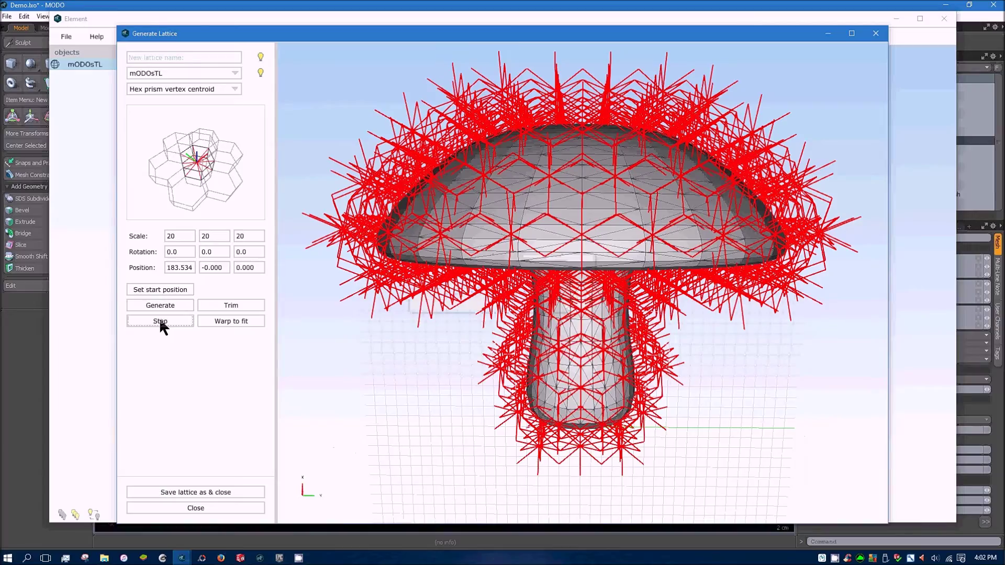
pyautogui.moveTo(762, 360); pyautogui.dragTo(659, 342)
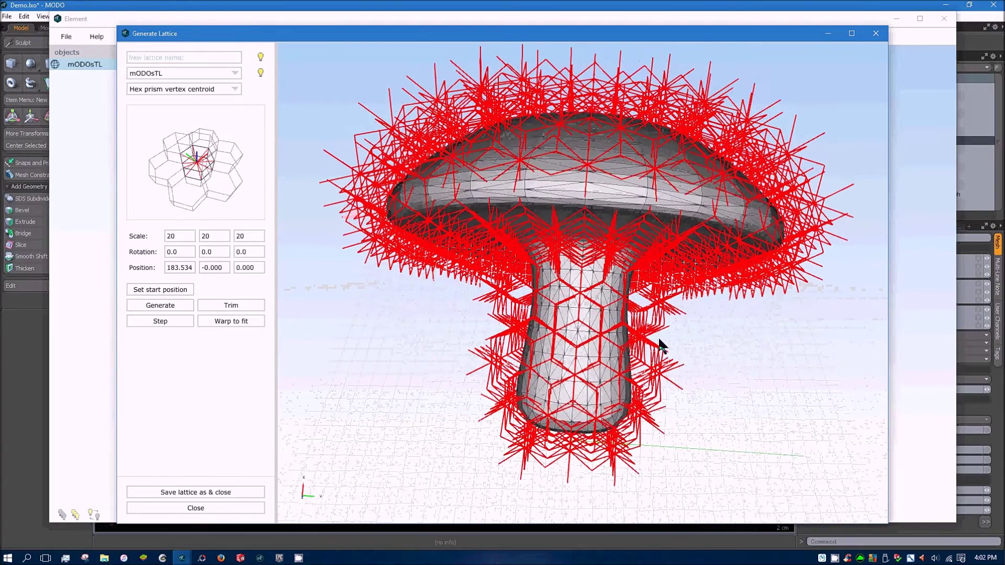
# Trim the lattice to the mushroom mesh and save it as Hex prism vertex centroid_lattice
pyautogui.click(230, 305)
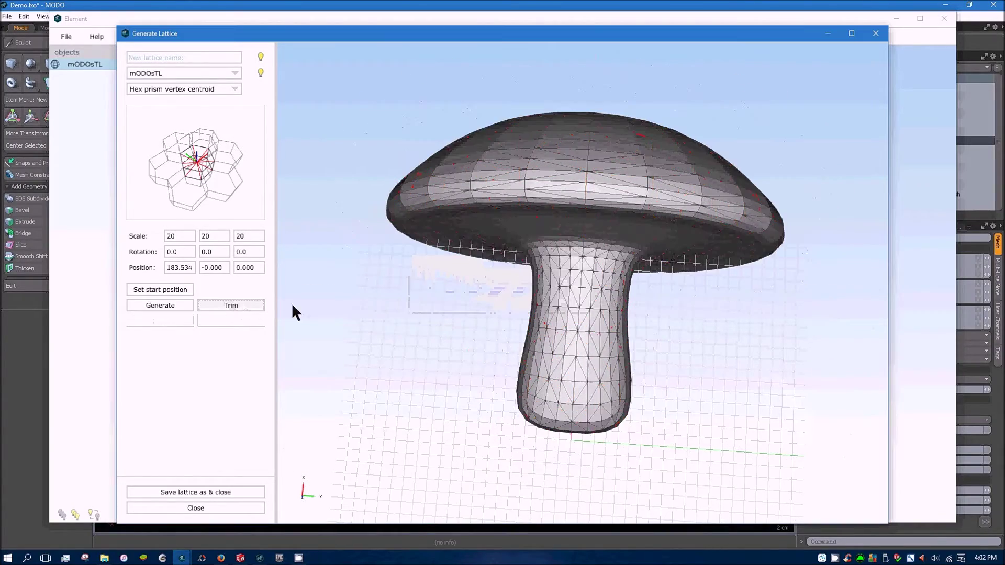
pyautogui.moveTo(442, 269)
pyautogui.mouseDown()
pyautogui.moveTo(457, 283)
pyautogui.moveTo(442, 286)
pyautogui.mouseUp()
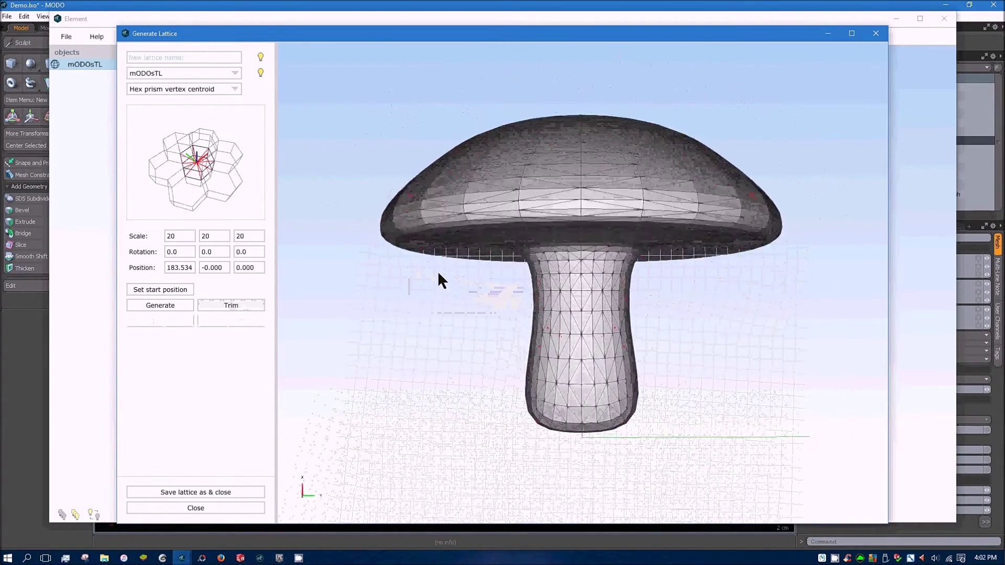
pyautogui.click(202, 492)
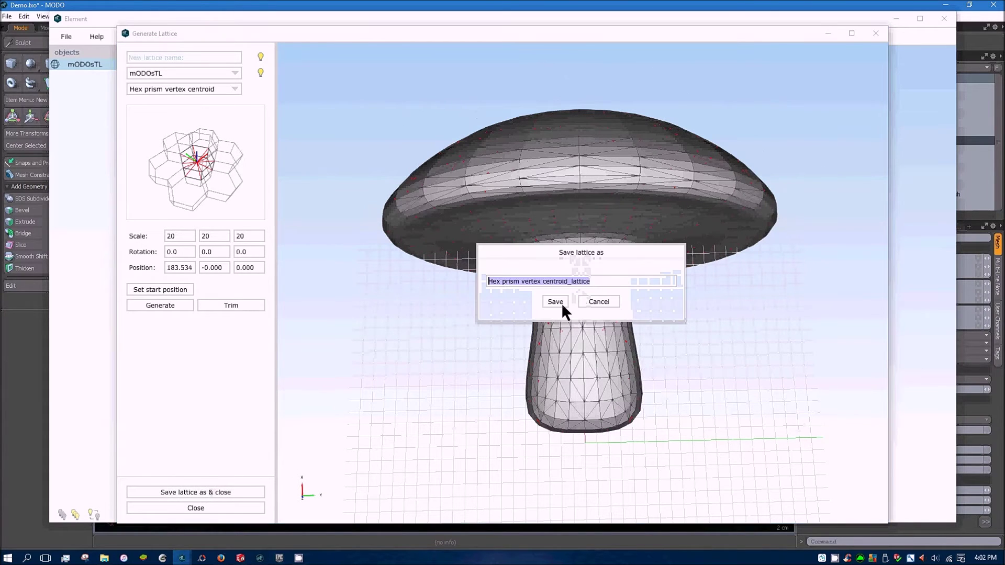
pyautogui.click(555, 302)
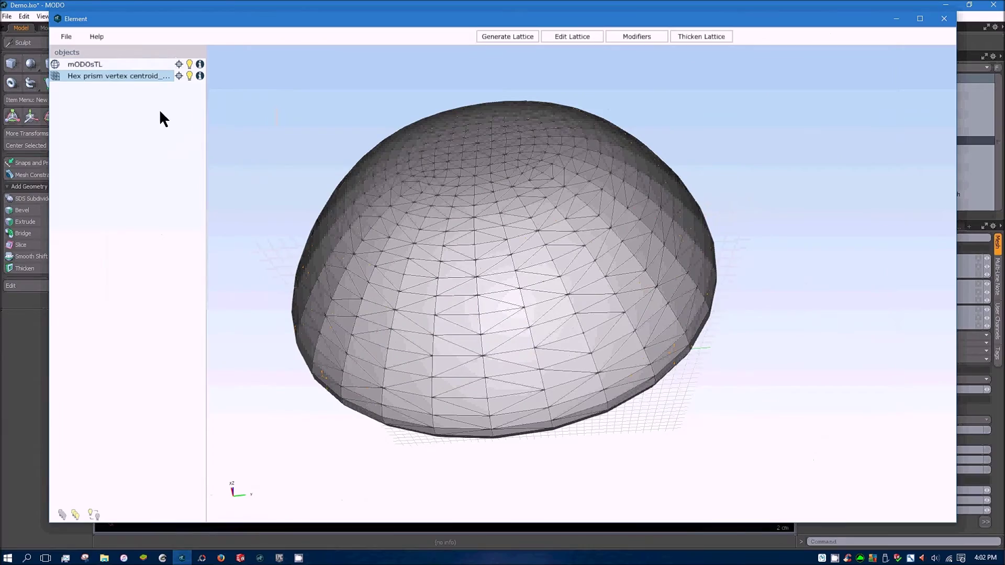
# Hide the mODOsTL mesh and inspect the trimmed lattice from the side
pyautogui.click(189, 64)
pyautogui.moveTo(402, 317); pyautogui.dragTo(380, 343, button='middle')
pyautogui.click(380, 293)
pyautogui.moveTo(380, 344); pyautogui.dragTo(370, 321, button='right')
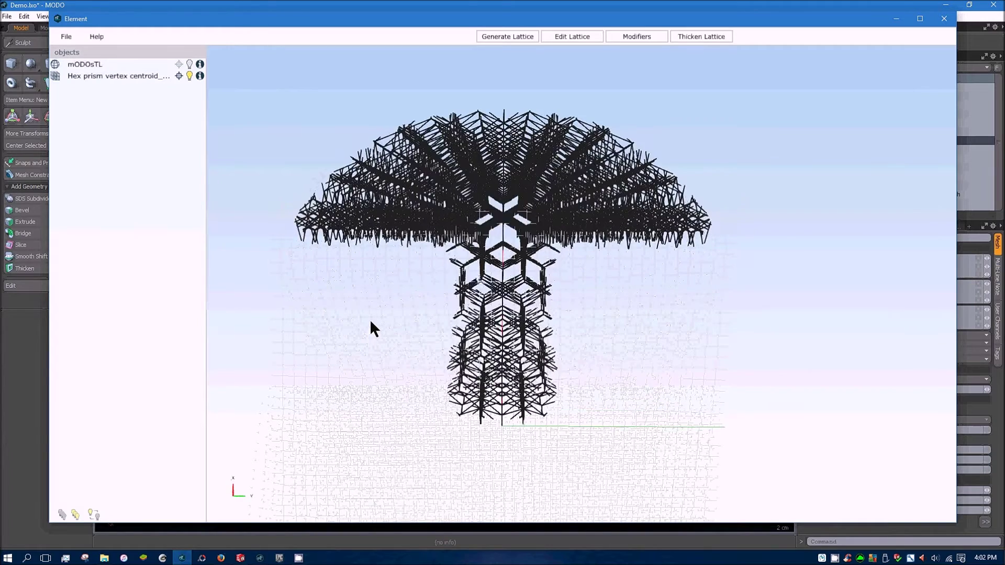
# Load Hex prism vertex centroid_lattice for editing and bring up its clean-up options
pyautogui.click(582, 36)
pyautogui.click(187, 57)
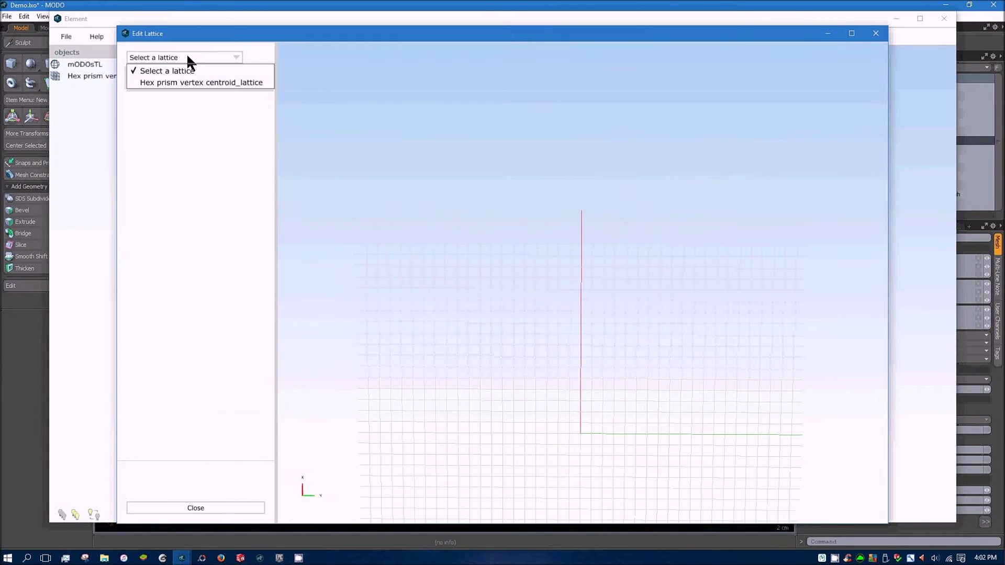
pyautogui.click(177, 83)
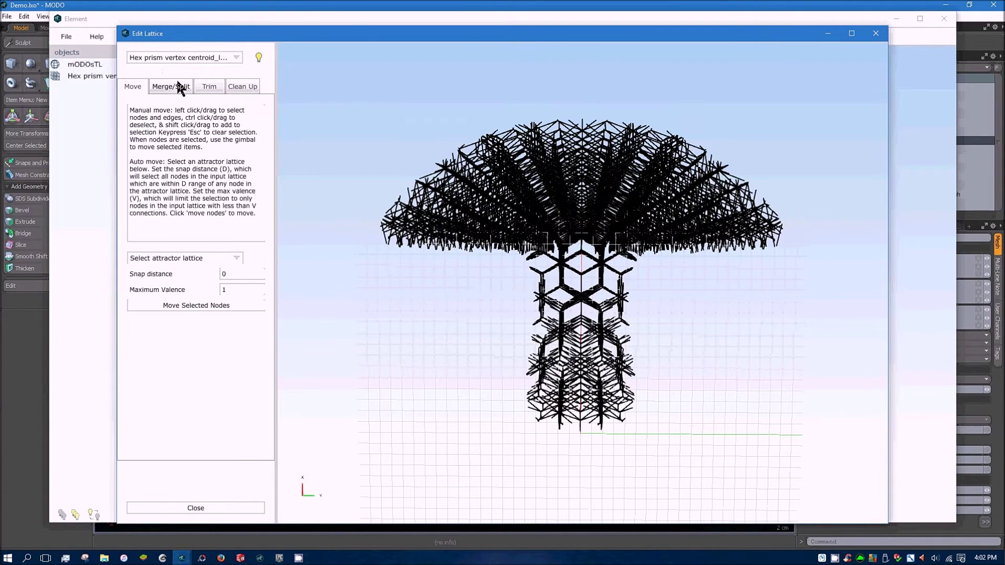
pyautogui.click(235, 85)
pyautogui.click(205, 85)
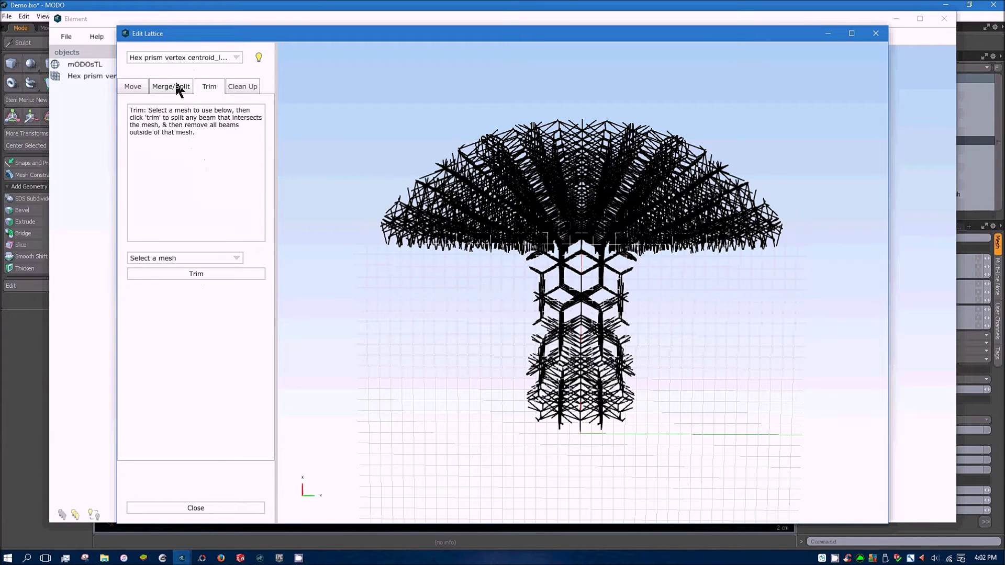
pyautogui.click(181, 88)
pyautogui.click(209, 87)
pyautogui.click(133, 87)
pyautogui.click(233, 86)
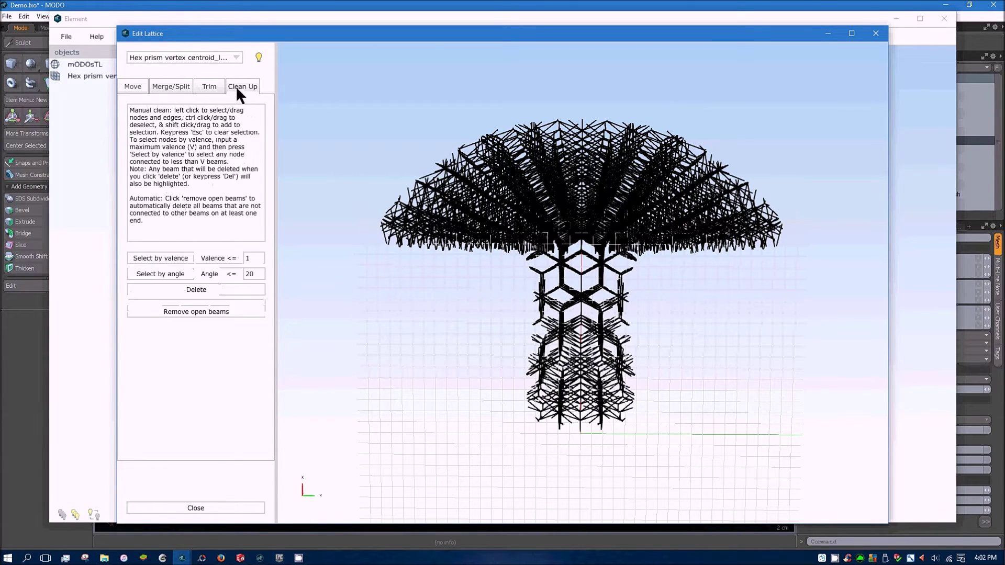
# Remove the open beams from the mushroom lattice and save the cleaned lattice under its existing name
pyautogui.click(199, 311)
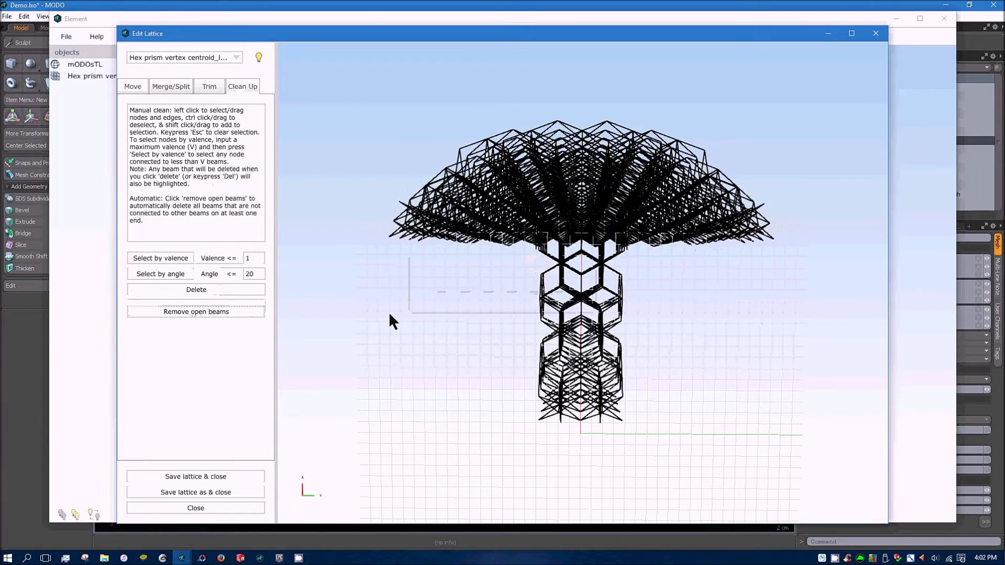
pyautogui.moveTo(388, 316); pyautogui.dragTo(263, 409, button='middle')
pyautogui.click(221, 313)
pyautogui.click(190, 476)
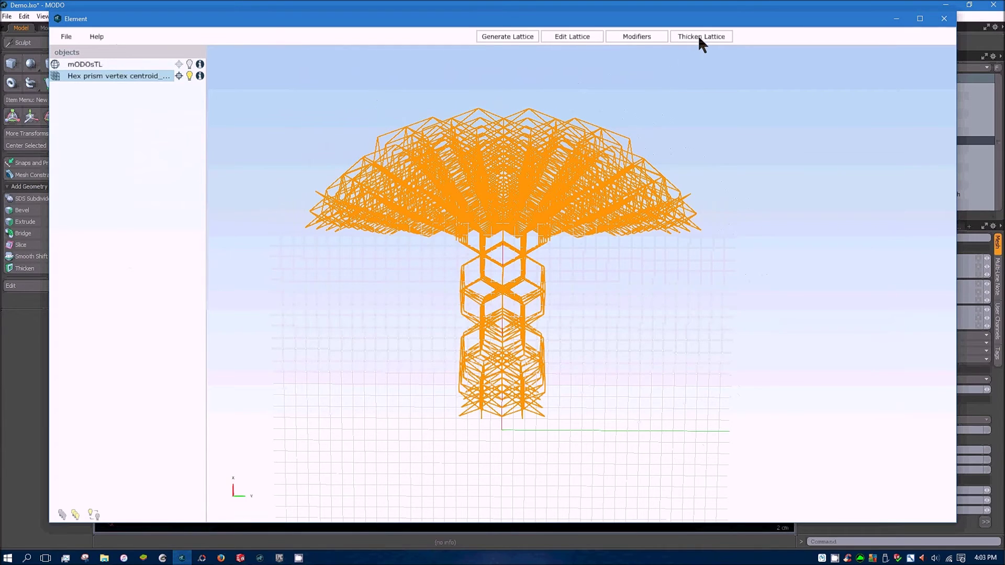
# Generate a uniform thickening of the Hex prism vertex centroid lattice with diameter 1, mesh resolution 0 and node smoothing 0.0
pyautogui.click(303, 96)
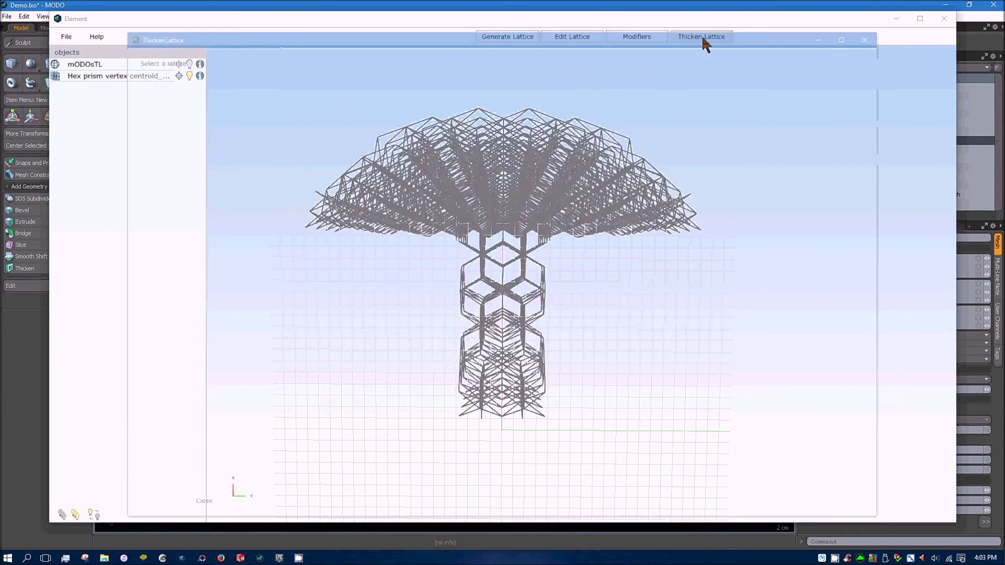
pyautogui.click(701, 37)
pyautogui.click(184, 58)
pyautogui.click(192, 82)
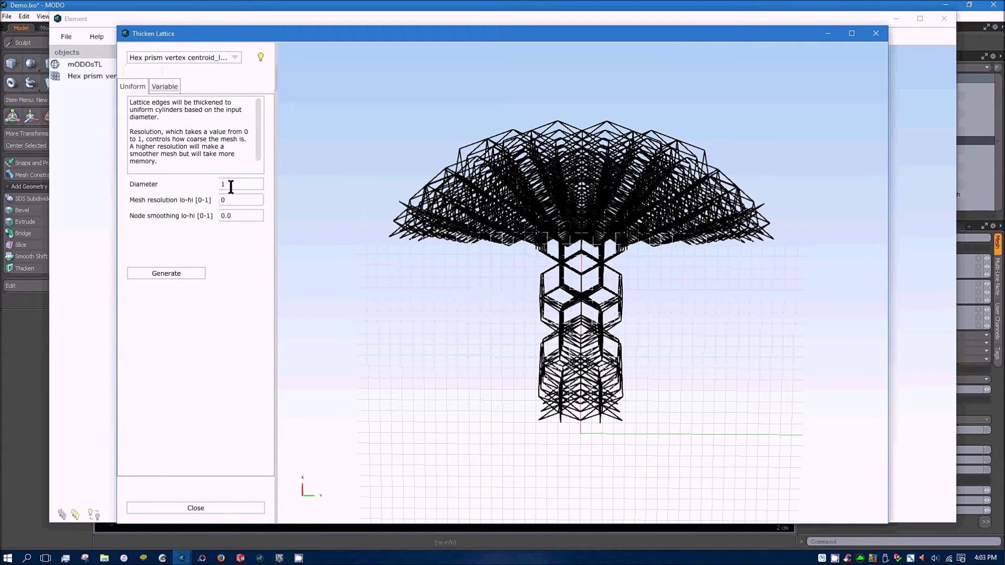
pyautogui.click(188, 273)
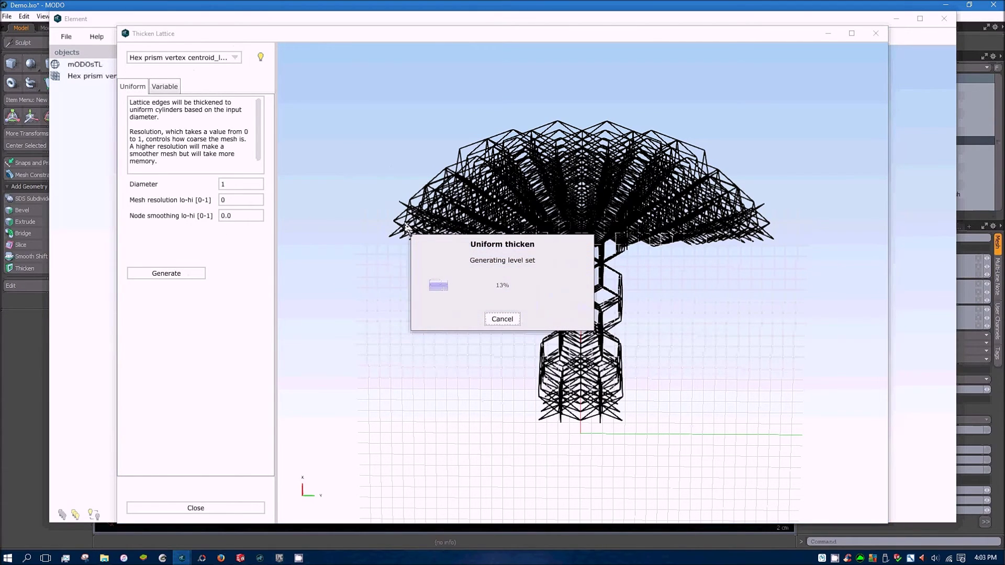